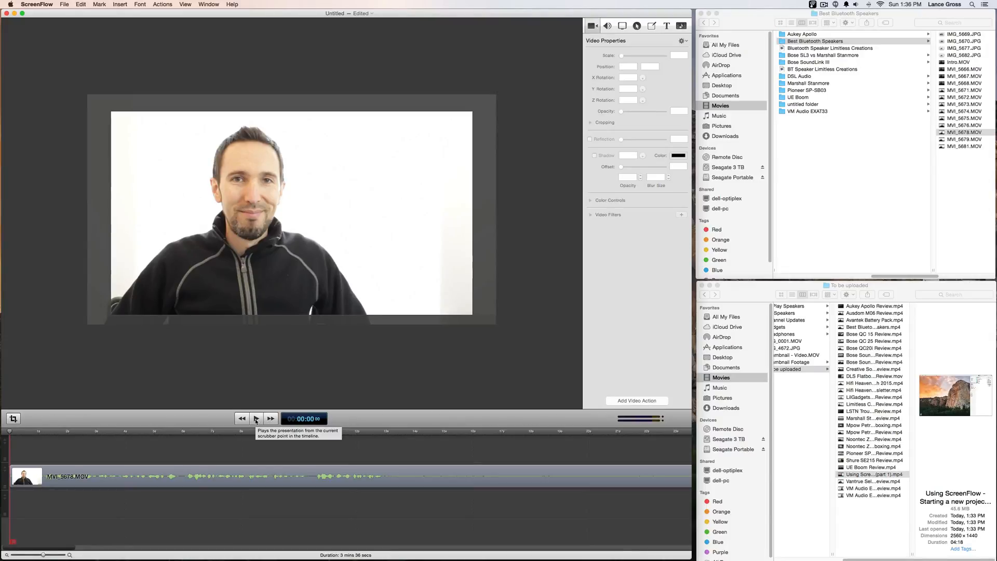
Preview the opening seconds of the MVI_5678.MOV clip and set the playhead at about 2 seconds
{"action": "left_click", "coordinate": [256, 419]}
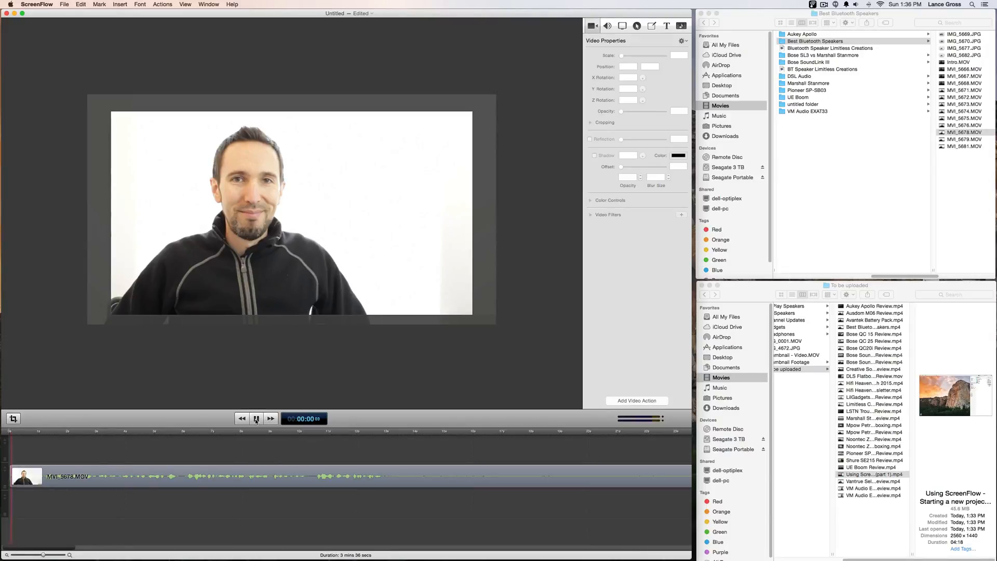
{"action": "key", "text": "XF86AudioLowerVolume"}
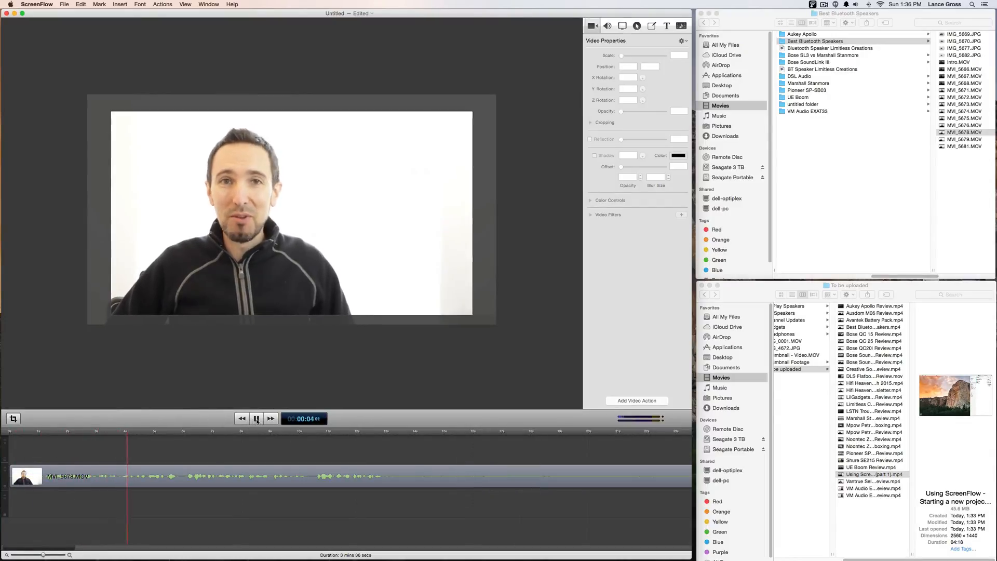
{"action": "left_click", "coordinate": [257, 420]}
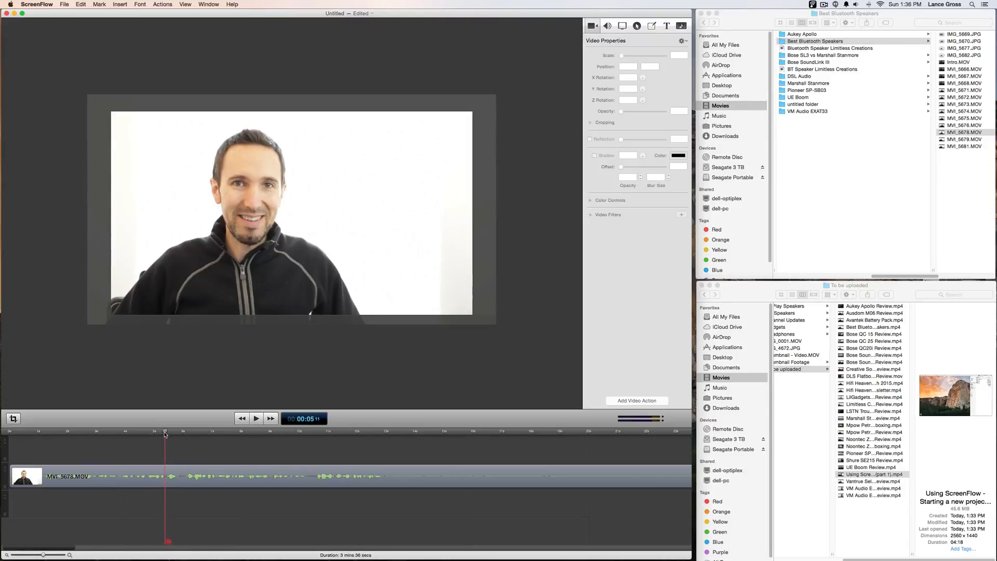
{"action": "left_click_drag", "start_coordinate": [165, 432], "coordinate": [78, 433]}
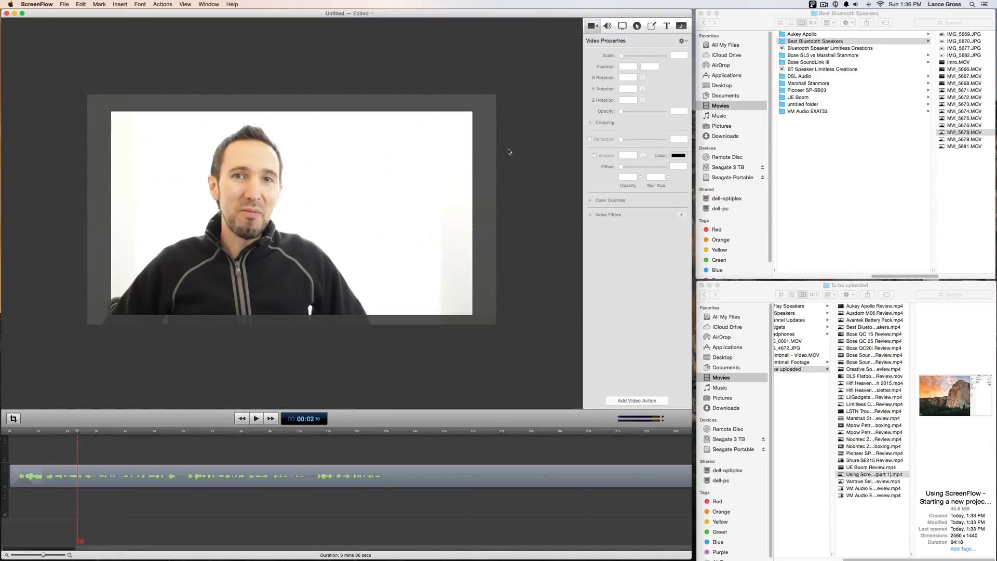
Add a text box to the timeline at the playhead position
{"action": "left_click", "coordinate": [607, 27]}
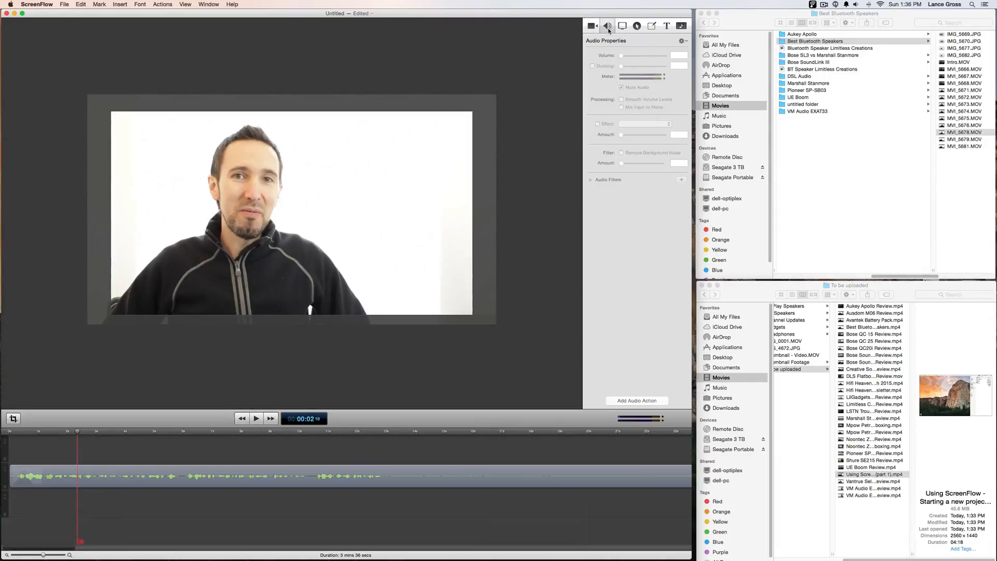
{"action": "left_click", "coordinate": [667, 27]}
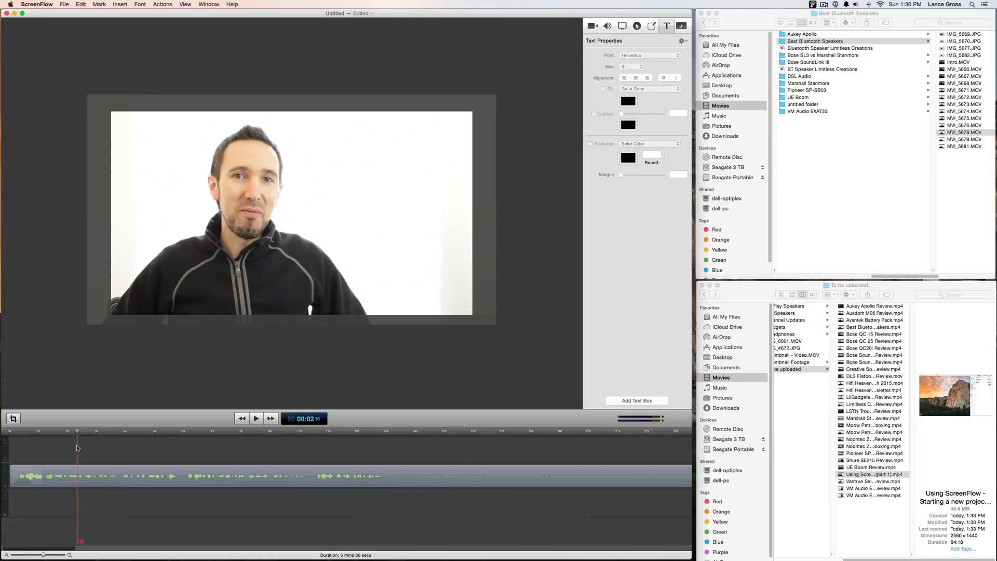
{"action": "left_click", "coordinate": [636, 402]}
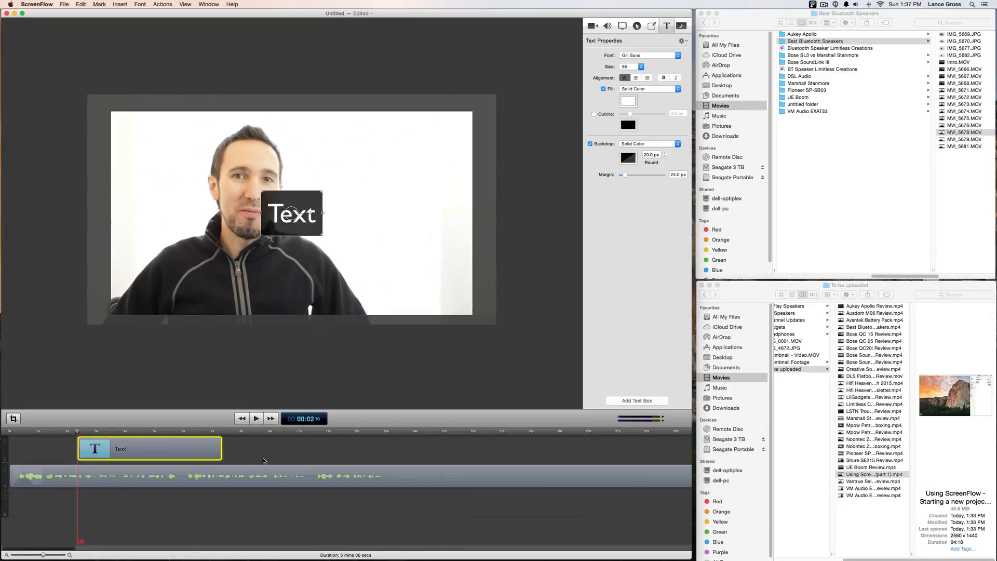
Move the text box off the man's face to the blank wall beside his head
{"action": "left_click", "coordinate": [251, 475]}
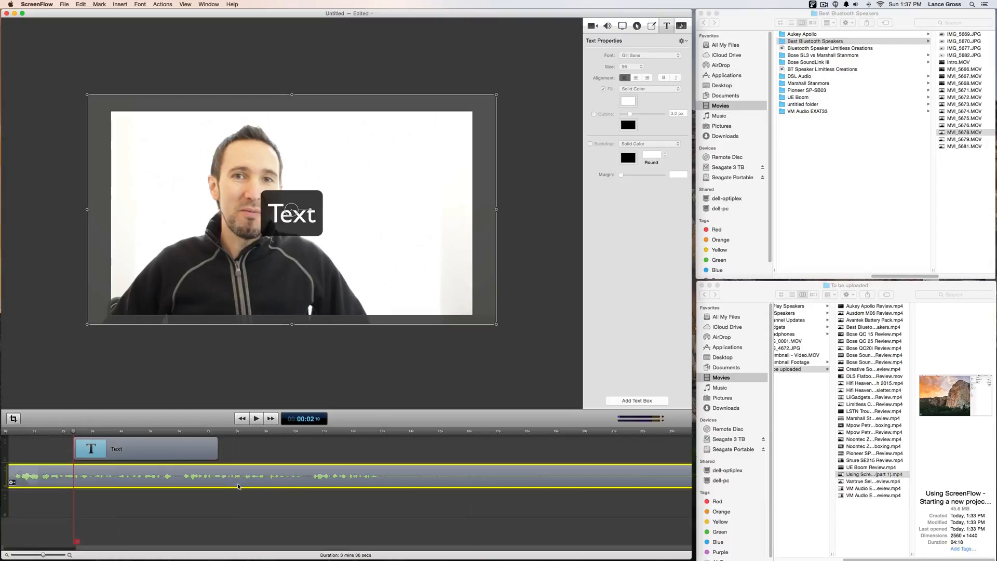
{"action": "left_click", "coordinate": [176, 453]}
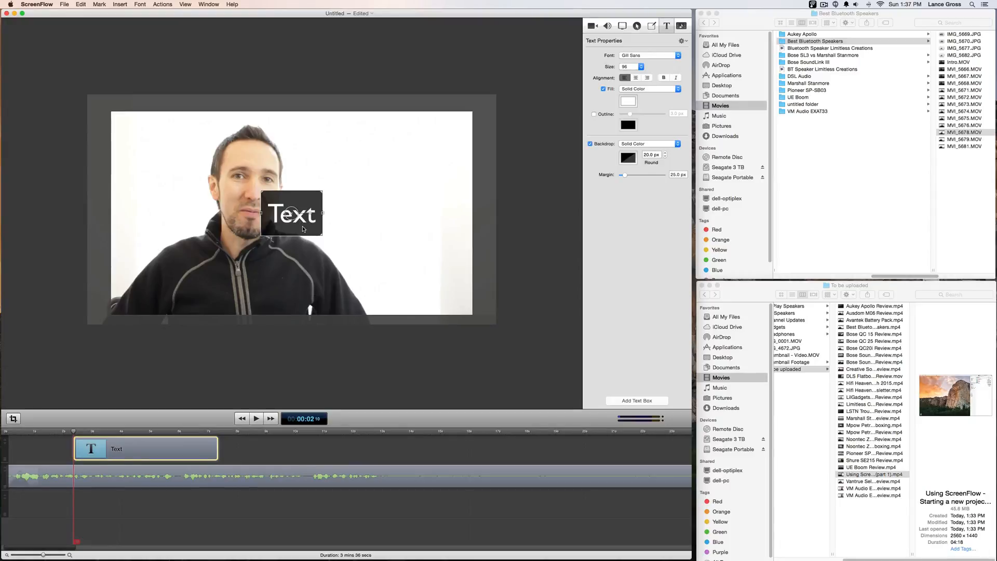
{"action": "left_click_drag", "start_coordinate": [302, 228], "coordinate": [415, 180]}
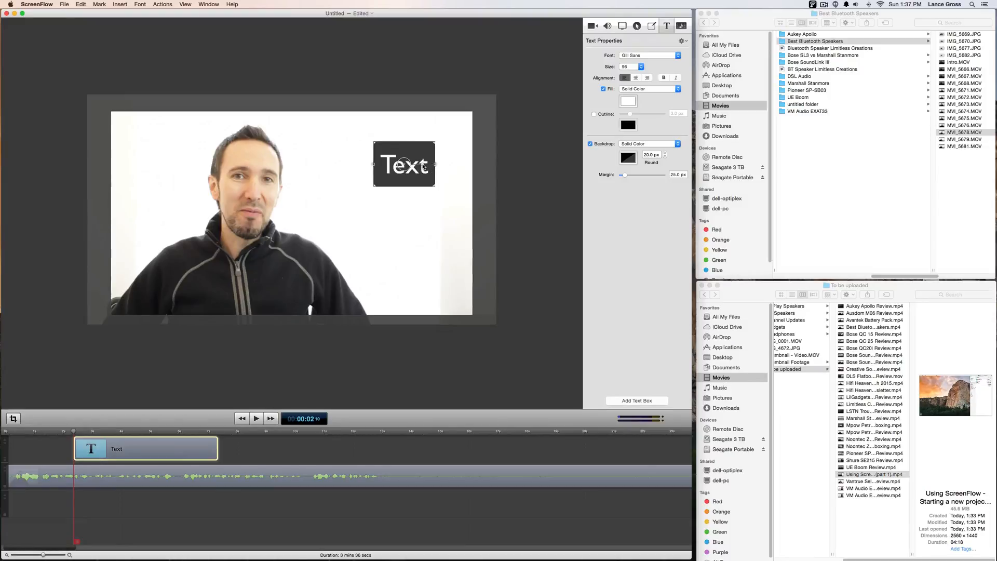
{"action": "mouse_move", "coordinate": [423, 165]}
{"action": "left_mouse_down"}
{"action": "mouse_move", "coordinate": [419, 150]}
{"action": "mouse_move", "coordinate": [423, 165]}
{"action": "left_mouse_up"}
Set the text box's font size to 72, keeping the Gill Sans font
{"action": "left_click", "coordinate": [641, 67]}
{"action": "left_click", "coordinate": [641, 61]}
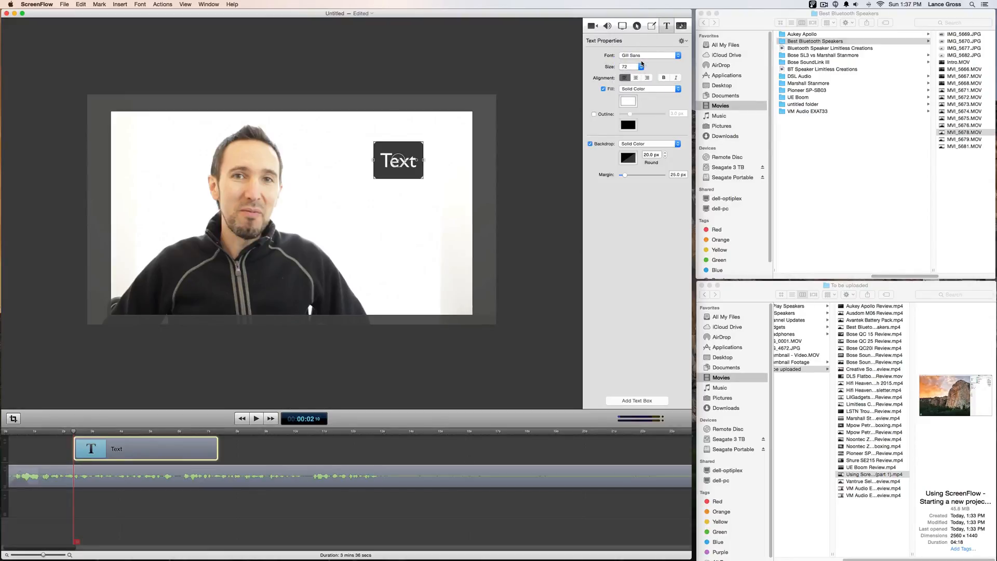
{"action": "left_click", "coordinate": [677, 55]}
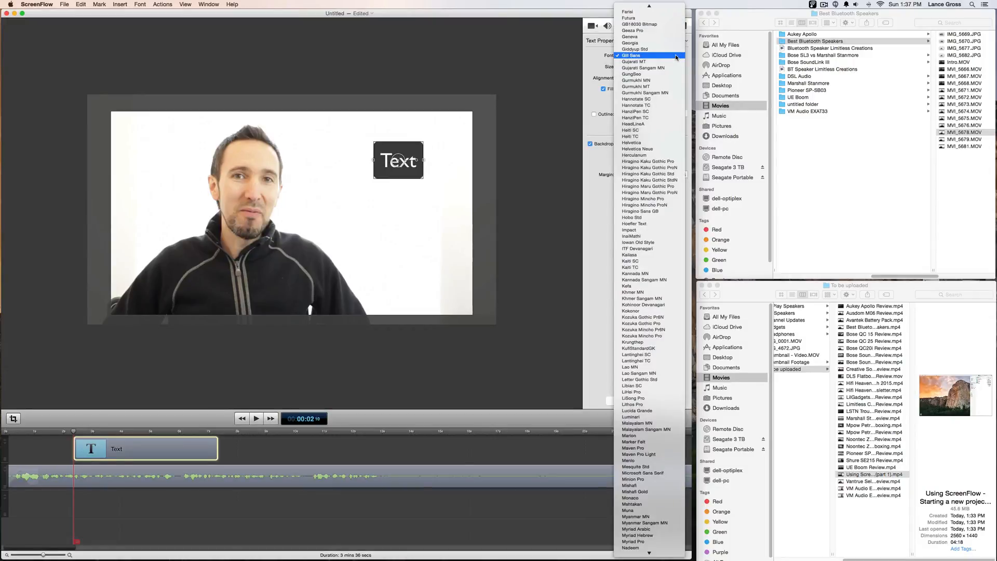
{"action": "left_click", "coordinate": [595, 64]}
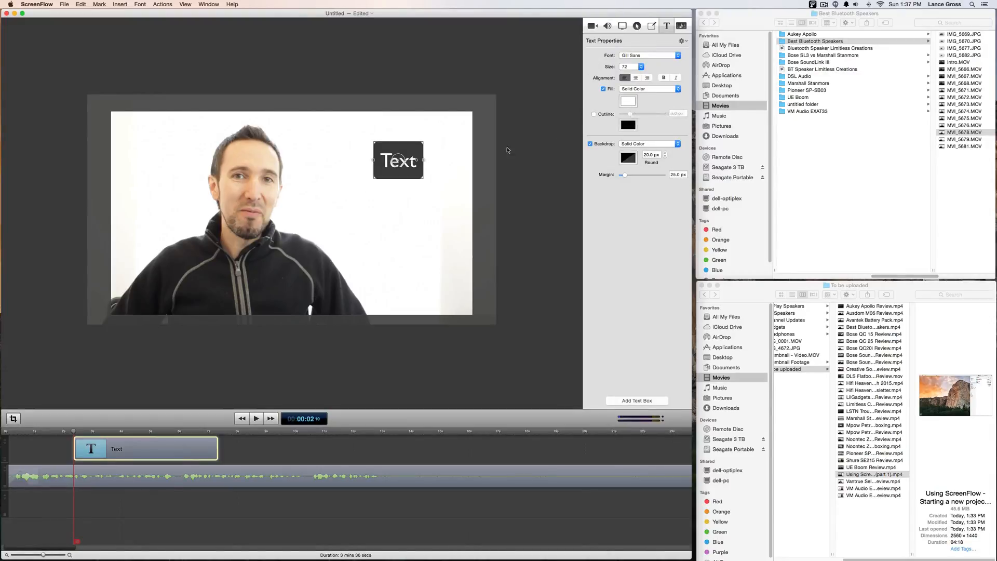
Set the text's solid fill color to Red from the Apple color palette
{"action": "left_click", "coordinate": [630, 102]}
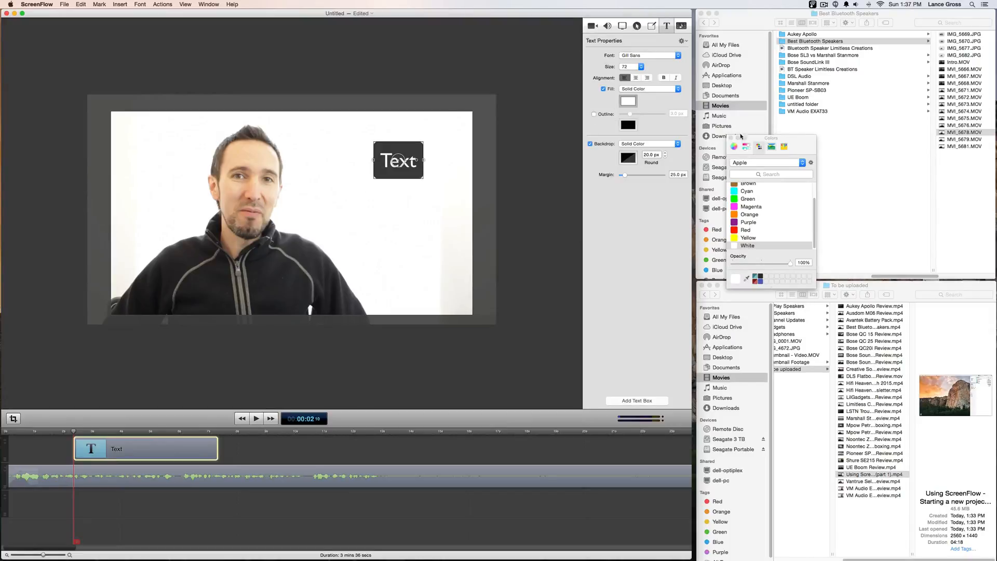
{"action": "left_click_drag", "start_coordinate": [740, 136], "coordinate": [607, 191]}
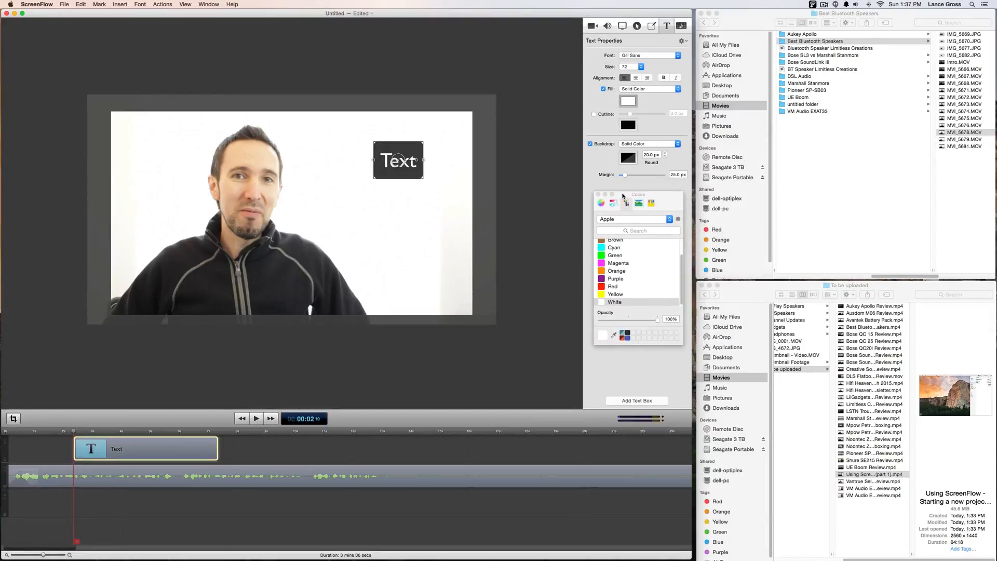
{"action": "left_click", "coordinate": [602, 285]}
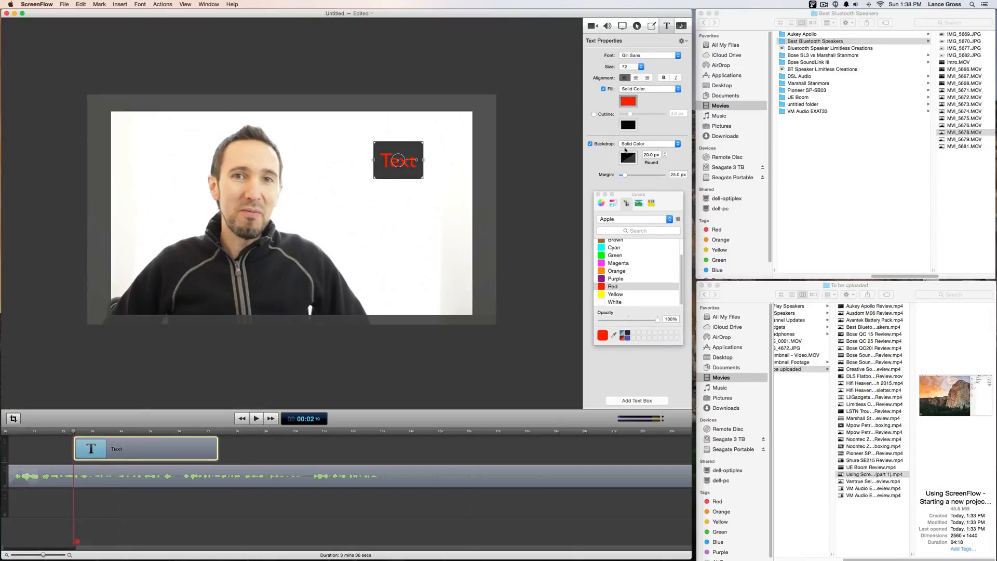
Enable the text outline and set its color to White
{"action": "left_click", "coordinate": [594, 115]}
{"action": "left_click", "coordinate": [628, 127]}
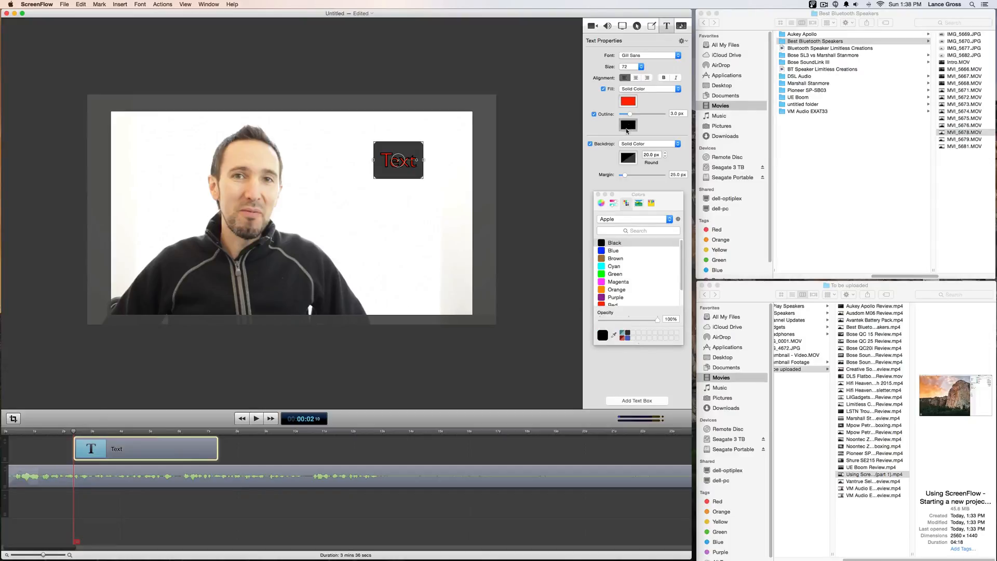
{"action": "scroll", "coordinate": [609, 276], "scroll_direction": "down", "scroll_amount": 3}
{"action": "left_click", "coordinate": [602, 303]}
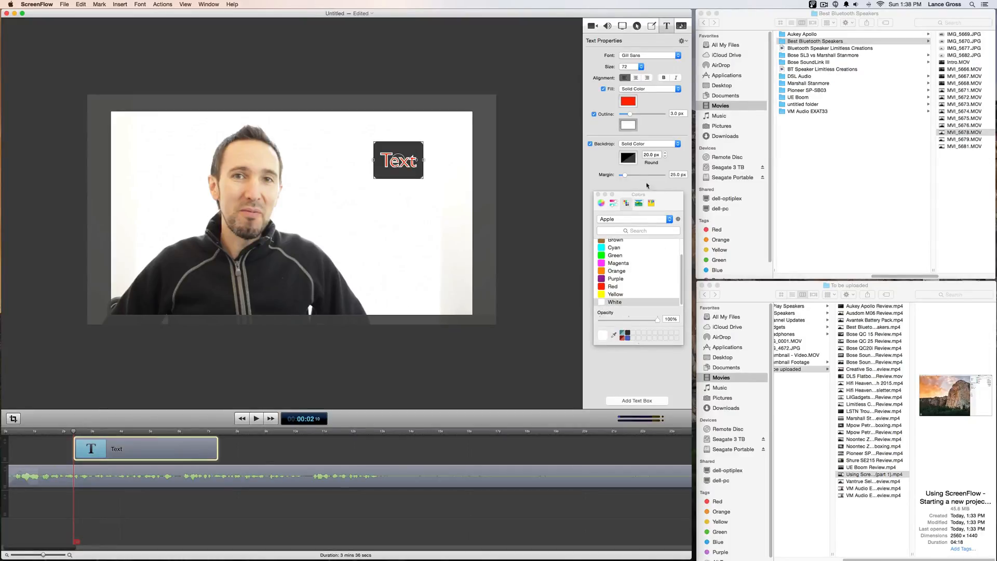
Compare the text with and without its outline, and reduce the outline width to 1.8 px
{"action": "left_click", "coordinate": [593, 114]}
{"action": "left_click", "coordinate": [594, 114]}
{"action": "left_click", "coordinate": [594, 114]}
{"action": "left_click", "coordinate": [594, 114]}
{"action": "left_click_drag", "start_coordinate": [630, 115], "coordinate": [626, 115]}
Set the text backdrop's color to White
{"action": "left_click", "coordinate": [626, 161]}
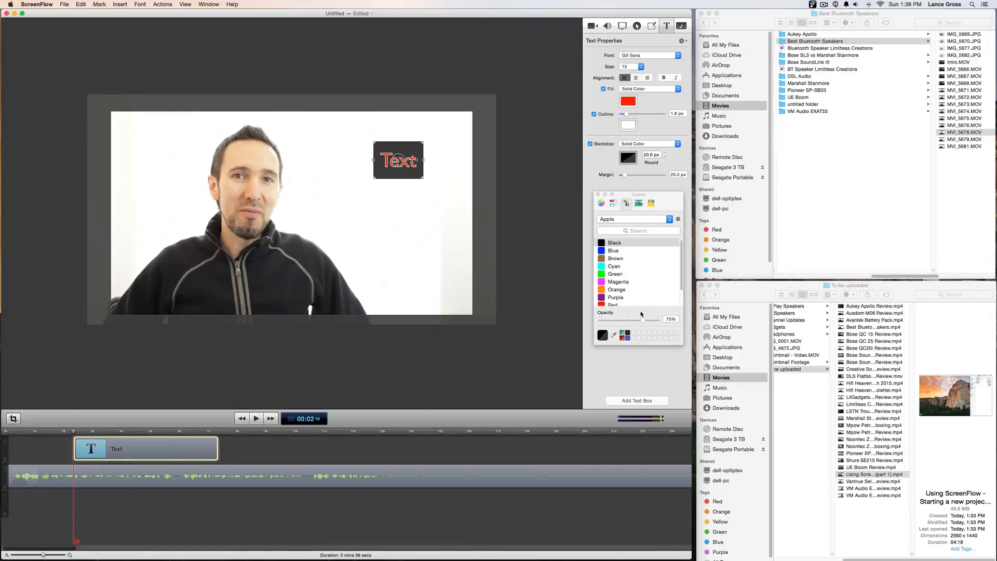
{"action": "scroll", "coordinate": [620, 279], "scroll_direction": "down", "scroll_amount": 3}
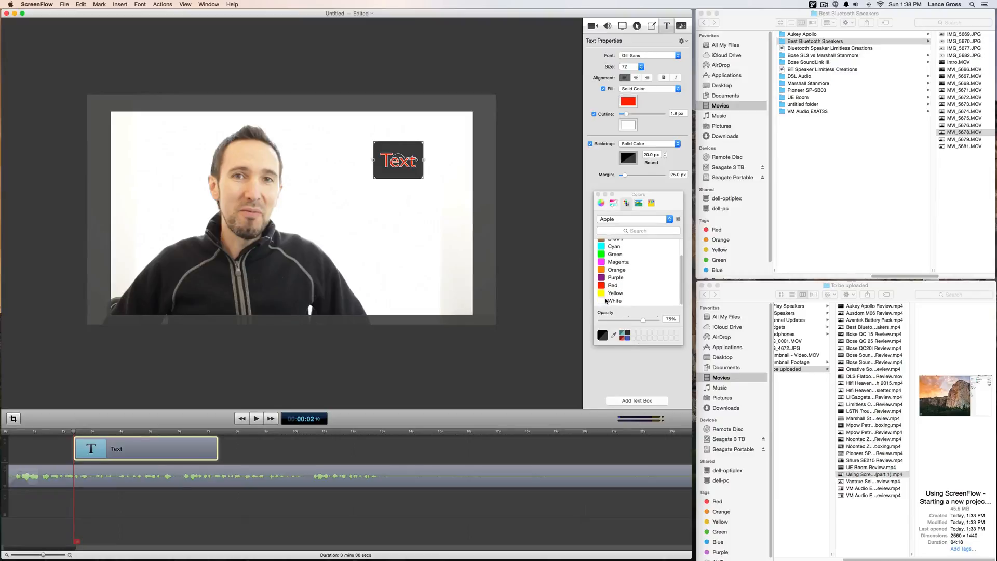
{"action": "left_click", "coordinate": [602, 301]}
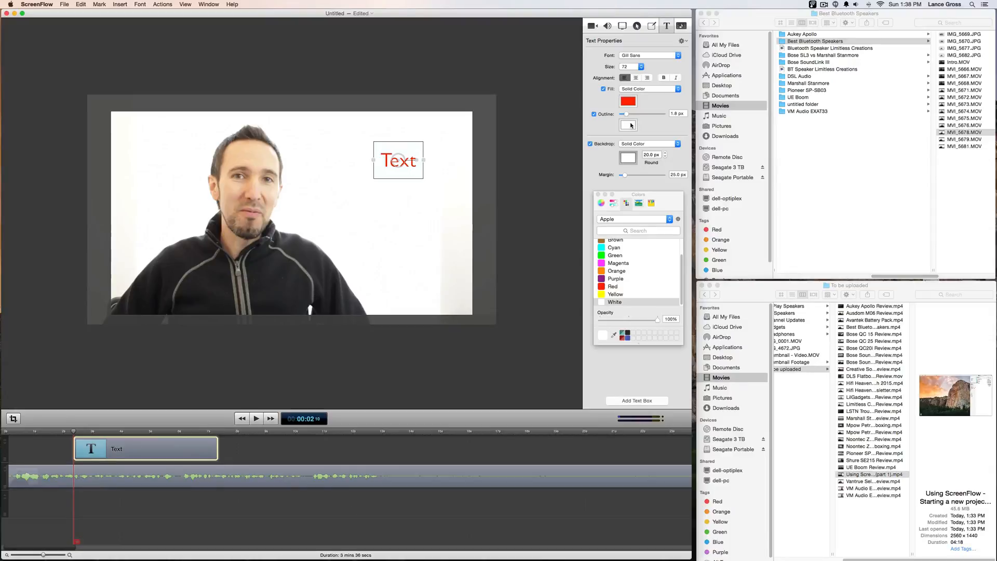
Set the text outline color to Black and deselect the text box
{"action": "left_click", "coordinate": [631, 126]}
{"action": "scroll", "coordinate": [607, 273], "scroll_direction": "up", "scroll_amount": 3}
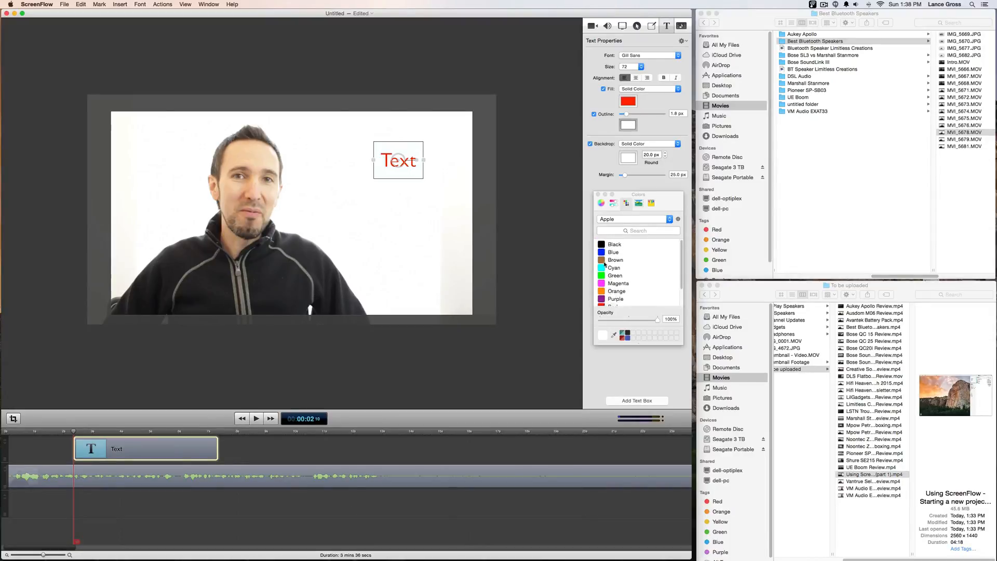
{"action": "left_click", "coordinate": [606, 243]}
{"action": "left_click", "coordinate": [540, 197]}
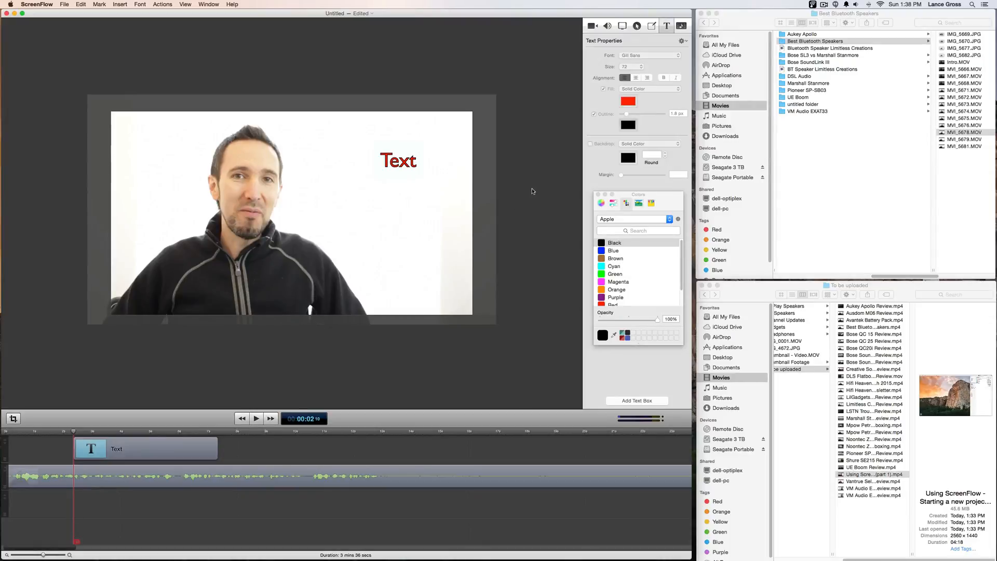
{"action": "left_click", "coordinate": [402, 166]}
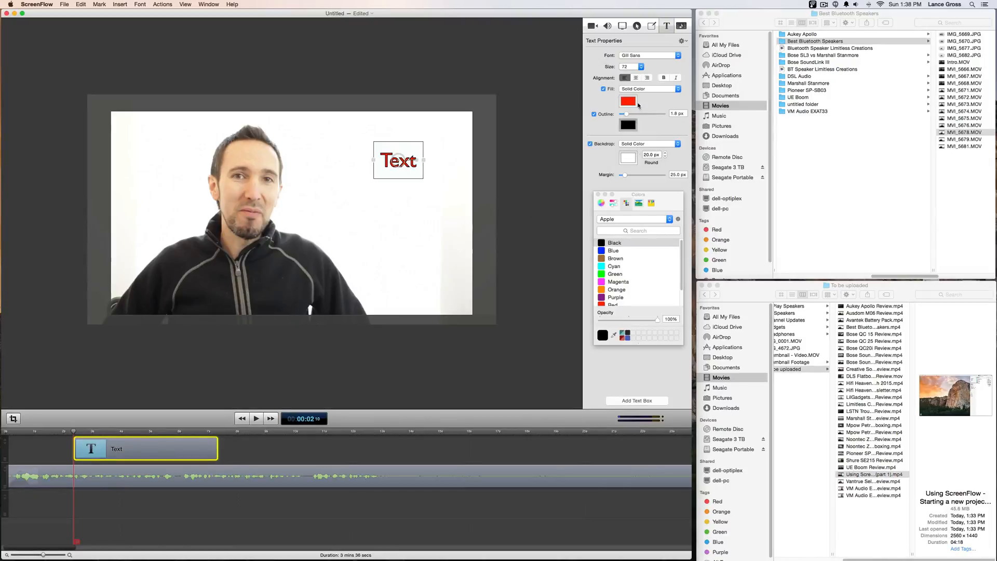
{"action": "left_click", "coordinate": [532, 185]}
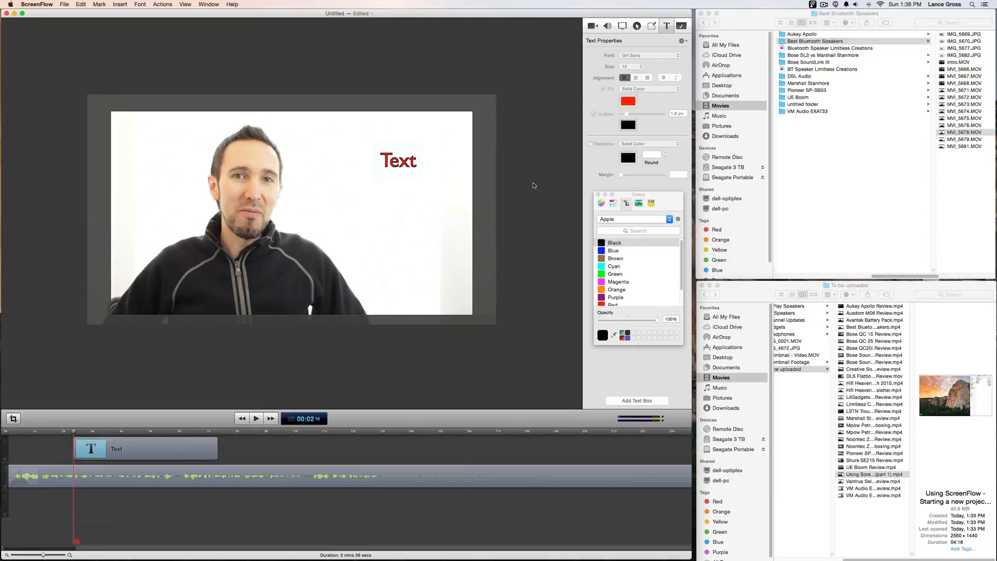
{"action": "left_click", "coordinate": [175, 456]}
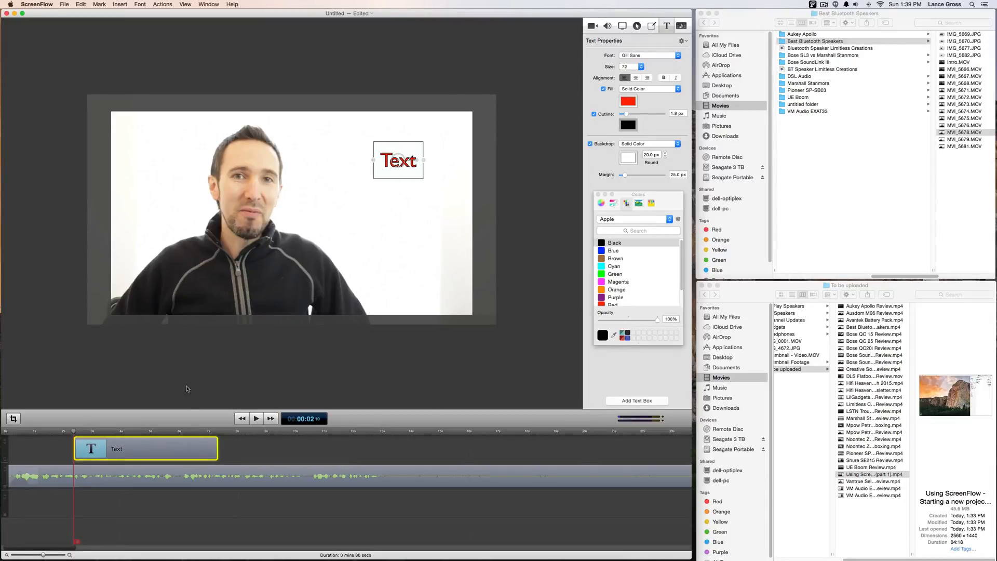
{"action": "left_click", "coordinate": [196, 475]}
Close the color palette and add a second line reading "exampe" to the text box
{"action": "left_click", "coordinate": [196, 444]}
{"action": "left_click", "coordinate": [599, 195]}
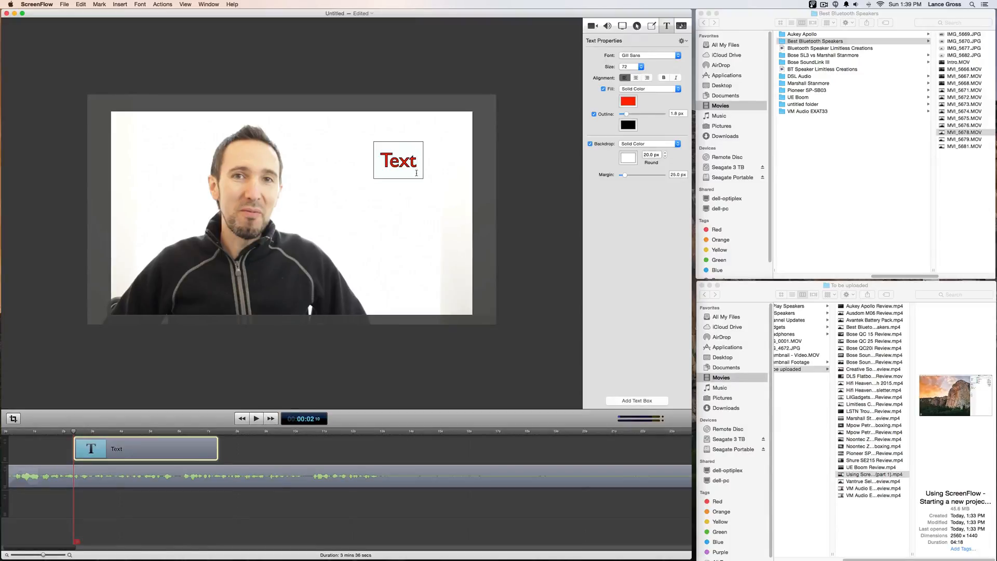
{"action": "key", "text": "Return"}
{"action": "type", "text": "exampe"}
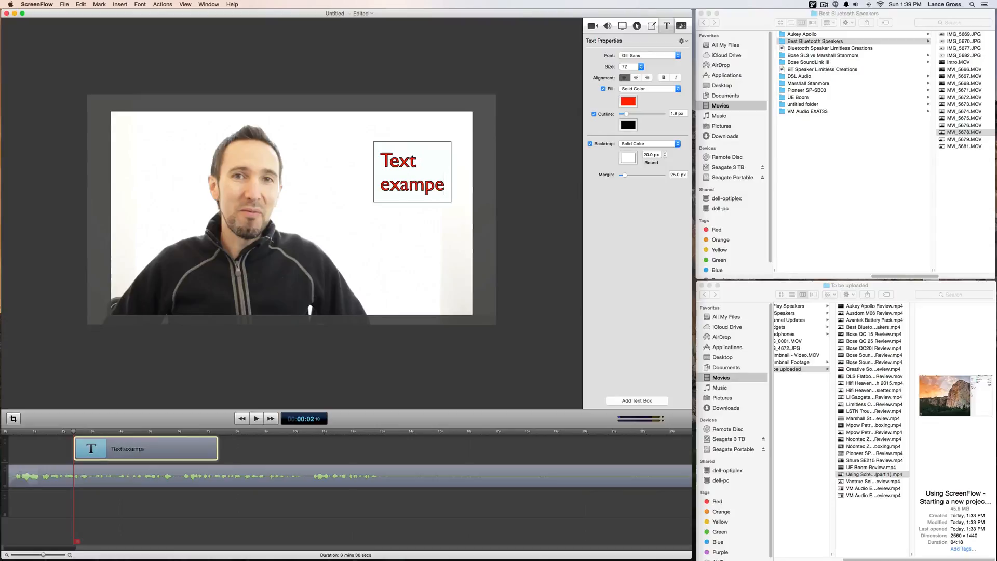
Remove the word "exampe" from the second line of the text box and deselect the box
{"action": "left_click", "coordinate": [390, 176]}
{"action": "left_click_drag", "start_coordinate": [444, 186], "coordinate": [377, 181]}
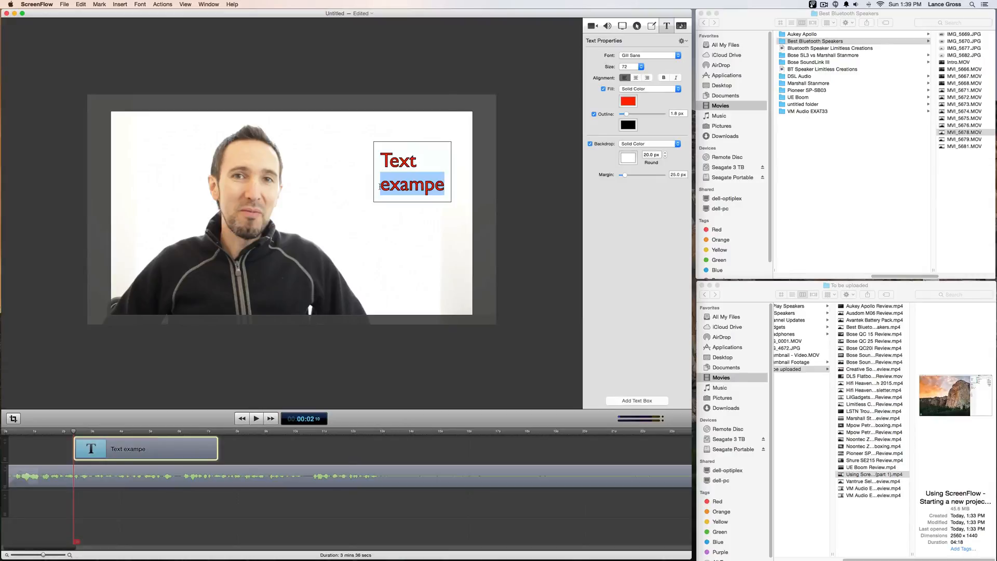
{"action": "key", "text": "BackSpace"}
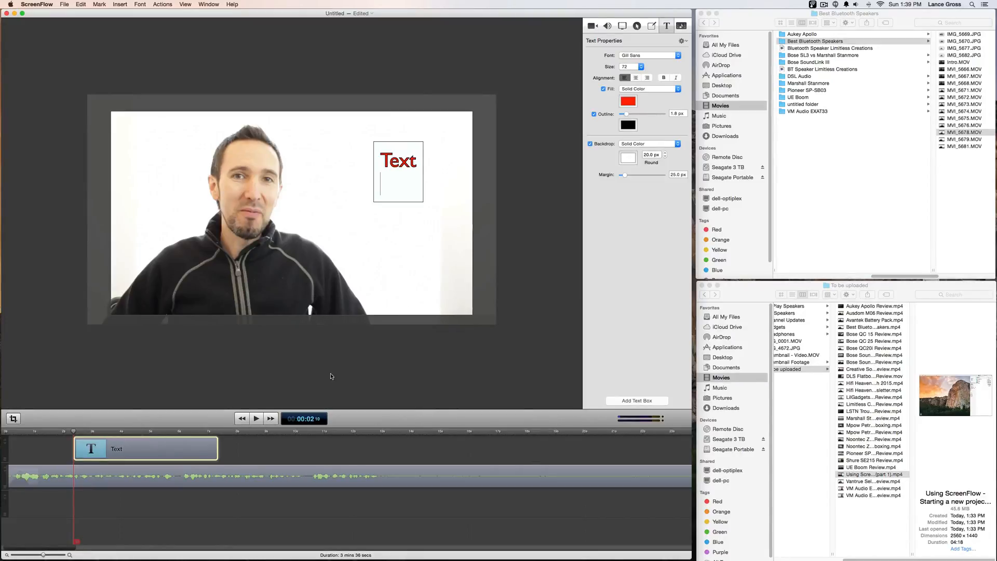
{"action": "left_click", "coordinate": [548, 343]}
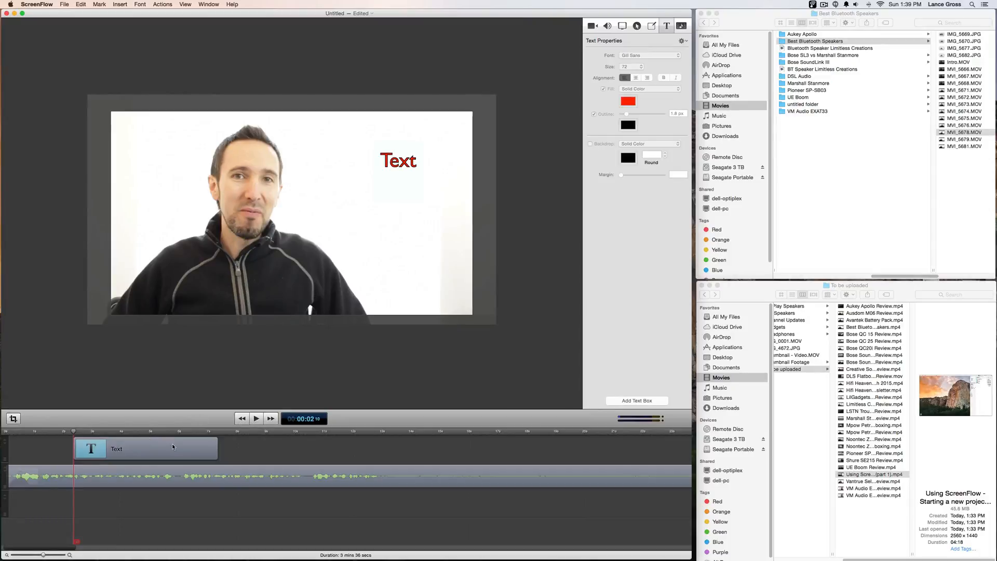
Add a second text box, place it just below the first, and replace its text with the red, black-outlined word "exampe"
{"action": "left_click", "coordinate": [638, 401]}
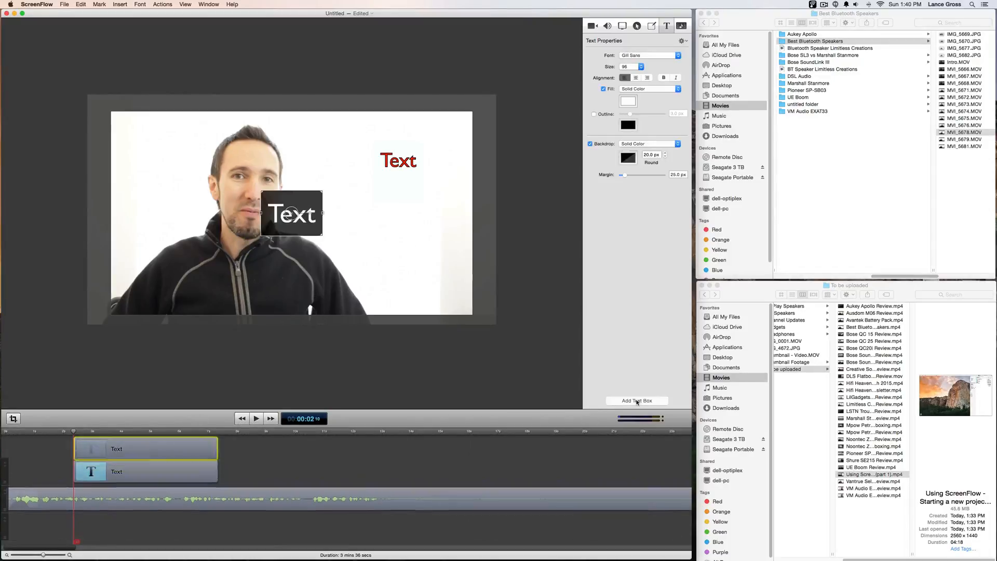
{"action": "left_click_drag", "start_coordinate": [300, 221], "coordinate": [406, 228]}
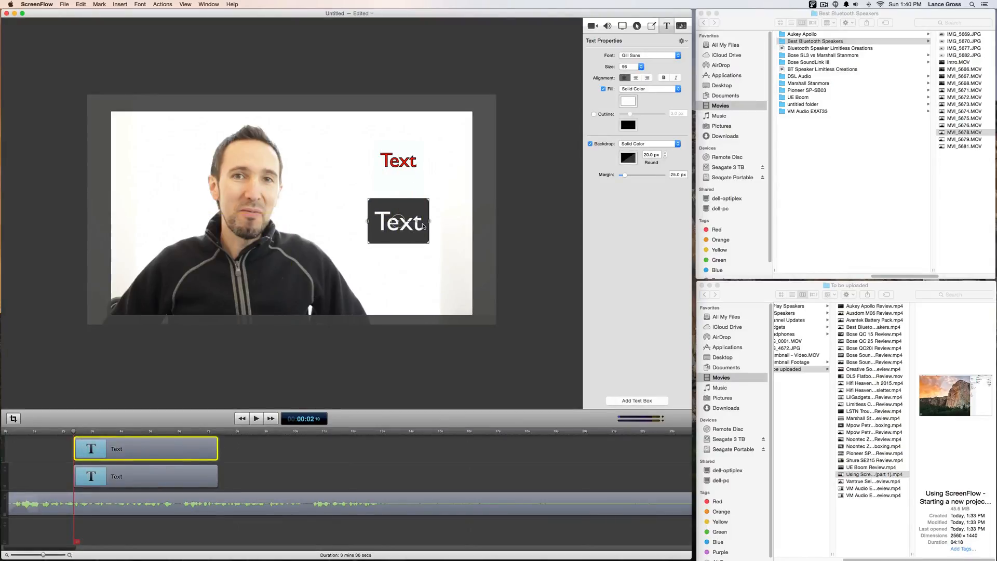
{"action": "double_click", "coordinate": [423, 227]}
{"action": "key", "text": "super+a"}
{"action": "type", "text": "exampe"}
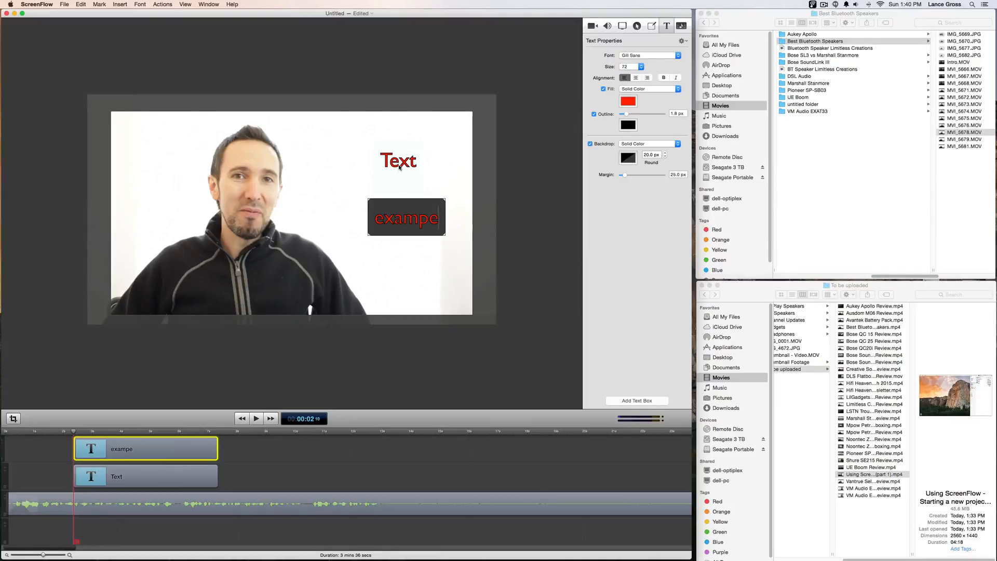
Remove the blank second line from the "Text" box and duplicate its clip with copy and paste
{"action": "left_click", "coordinate": [534, 190]}
{"action": "left_click", "coordinate": [401, 165]}
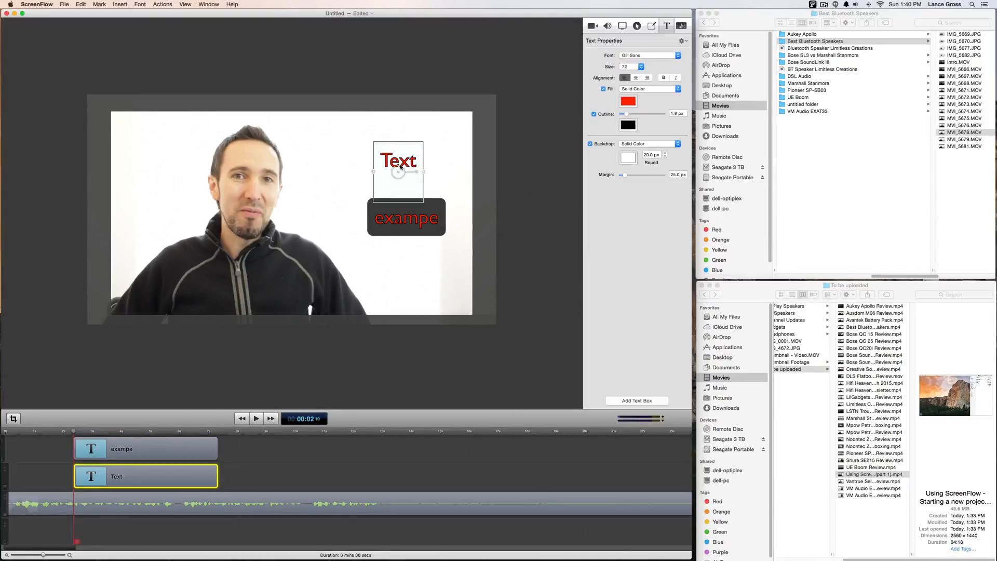
{"action": "double_click", "coordinate": [397, 182]}
{"action": "left_click", "coordinate": [179, 451]}
{"action": "left_click", "coordinate": [178, 474]}
{"action": "key", "text": "super+v"}
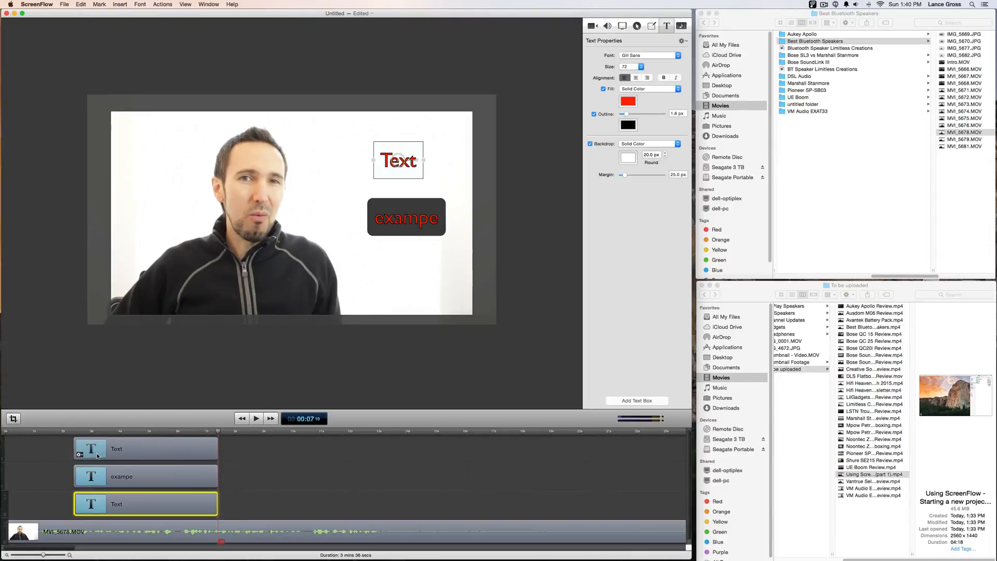
Move the duplicated "Text" box straight down so it sits just below the original
{"action": "left_click", "coordinate": [109, 448]}
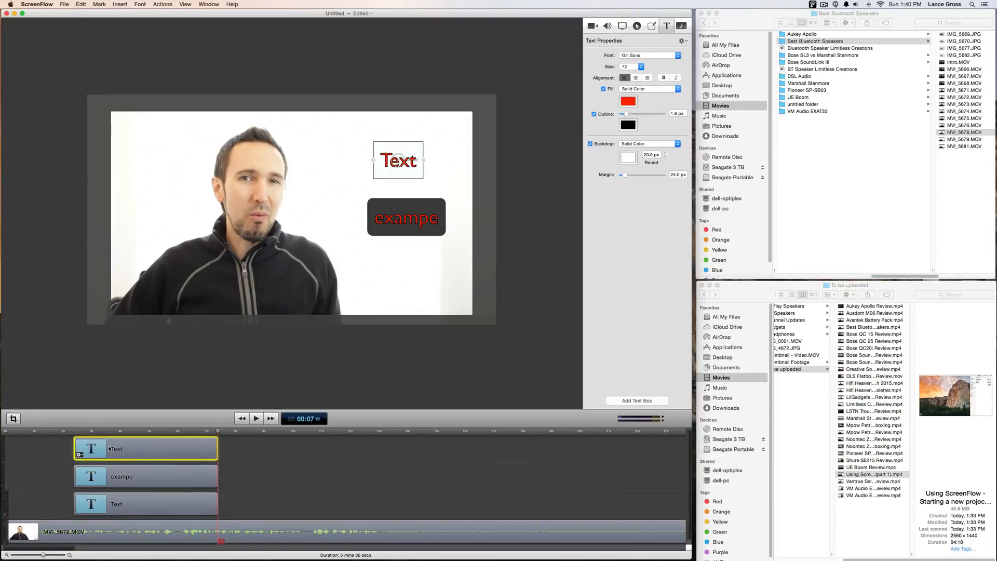
{"action": "left_click_drag", "start_coordinate": [398, 174], "coordinate": [390, 206]}
{"action": "left_click", "coordinate": [394, 172]}
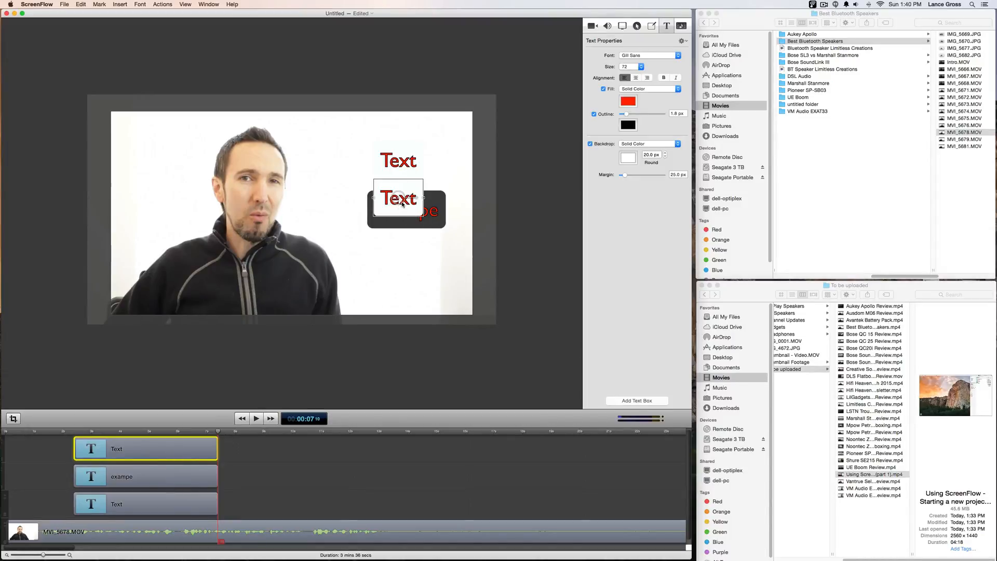
Delete the dark-backed "exampe" text box from the project
{"action": "left_click", "coordinate": [434, 216]}
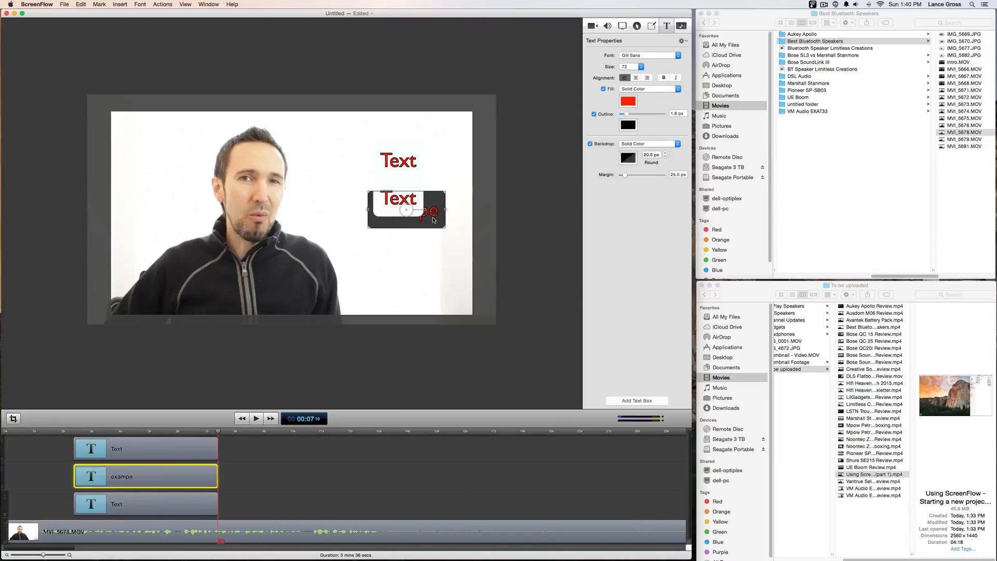
{"action": "left_click_drag", "start_coordinate": [434, 215], "coordinate": [428, 269]}
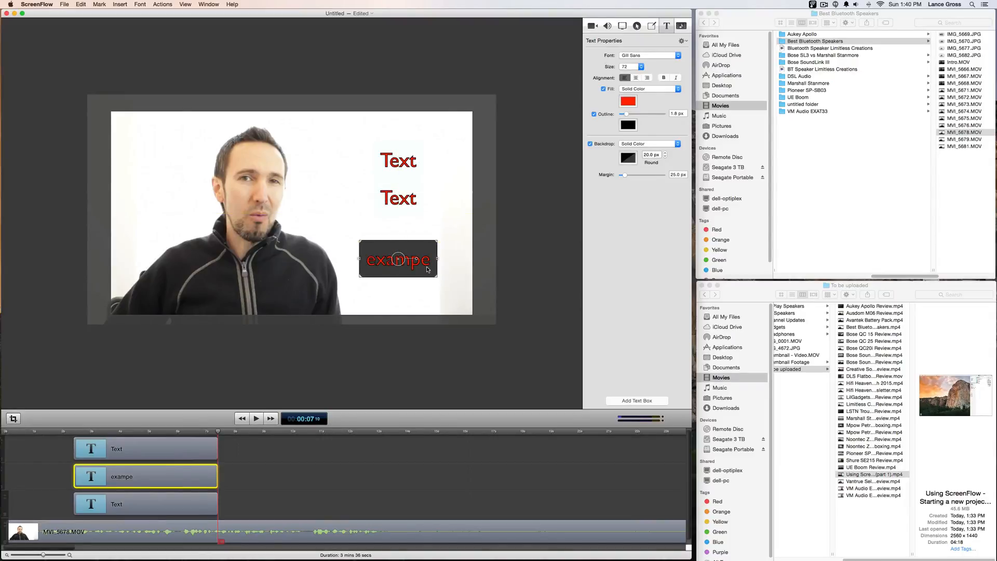
{"action": "key", "text": "Delete"}
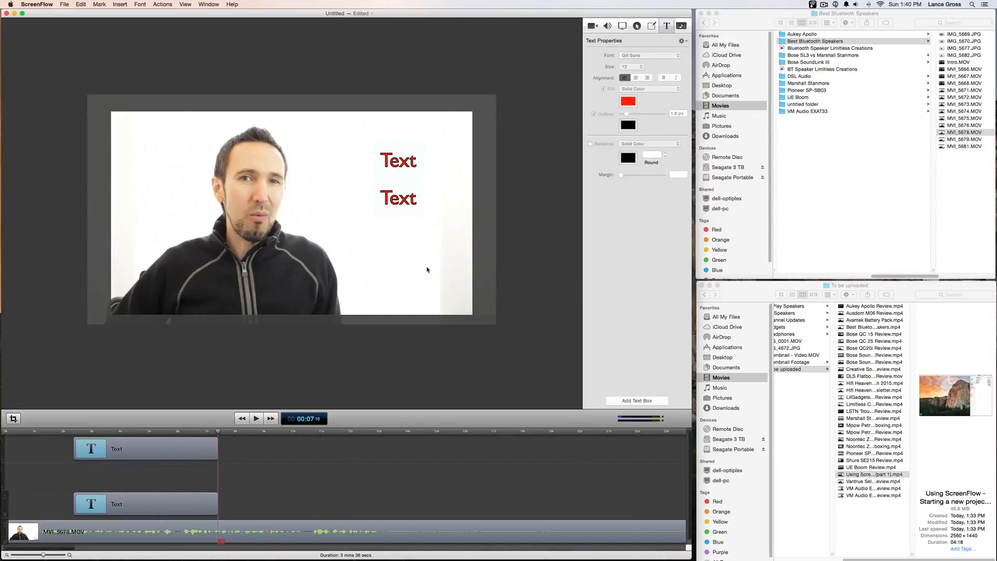
Move the duplicated text box up closer beneath the original and replace its text with "Example"
{"action": "left_click", "coordinate": [408, 208]}
{"action": "left_click_drag", "start_coordinate": [408, 208], "coordinate": [407, 195]}
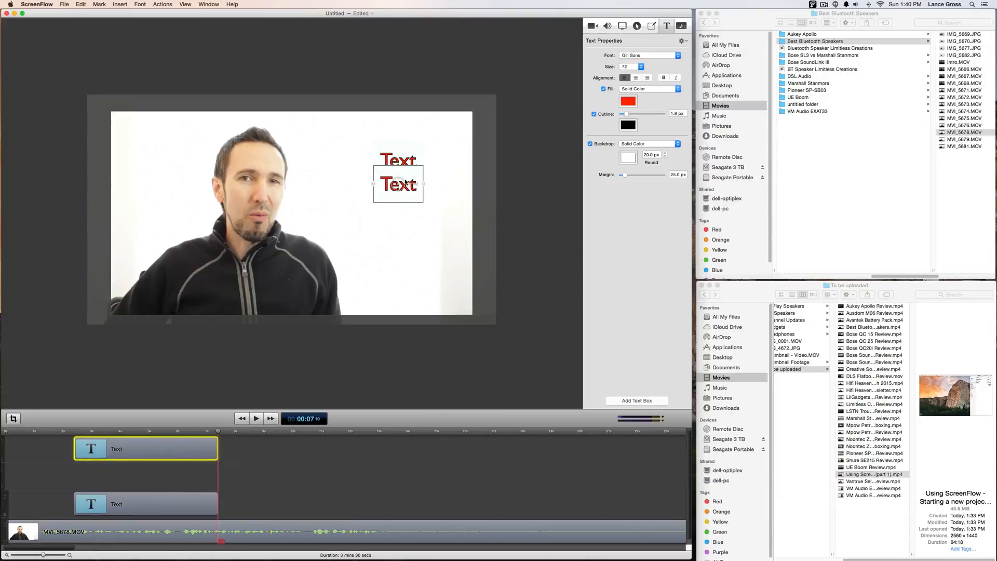
{"action": "left_click", "coordinate": [405, 163]}
{"action": "double_click", "coordinate": [402, 186]}
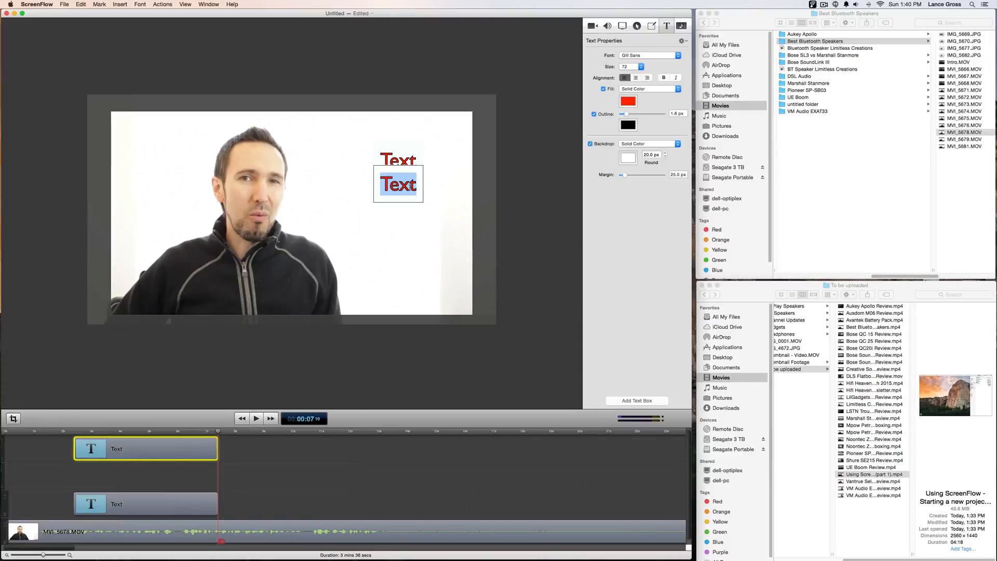
{"action": "type", "text": "Example"}
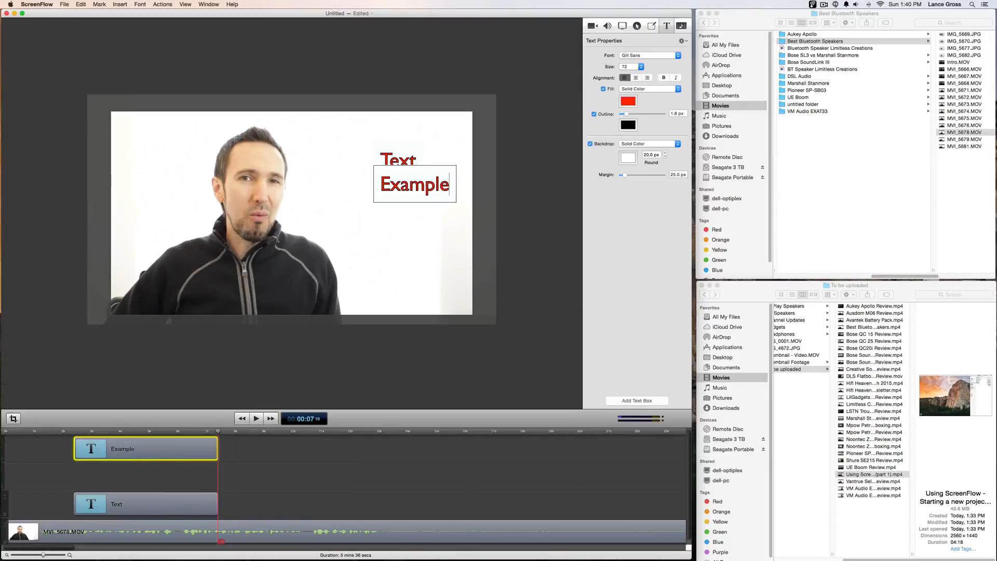
Replace the upper text box's word with "Bluetooth"
{"action": "left_click", "coordinate": [394, 172]}
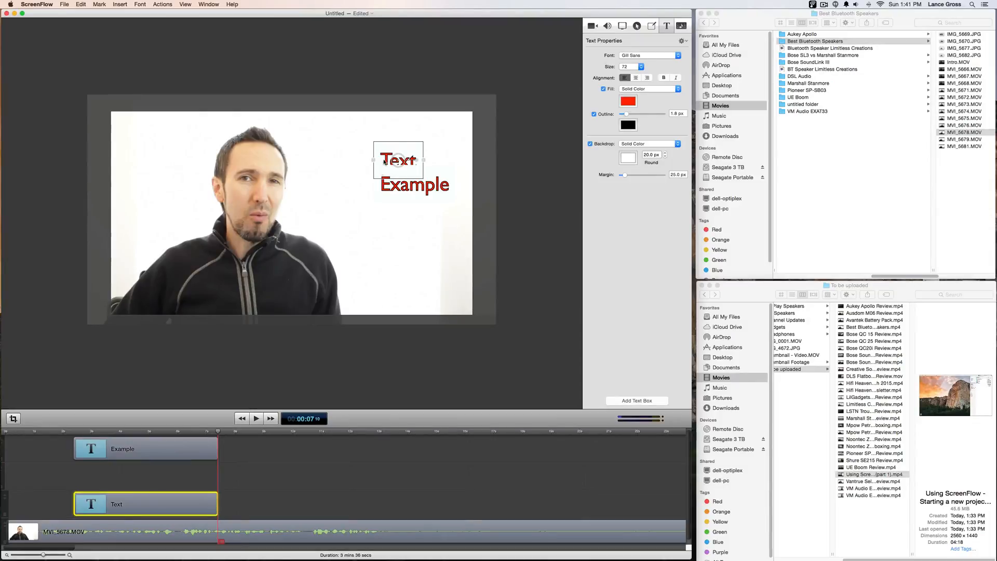
{"action": "double_click", "coordinate": [384, 161]}
{"action": "type", "text": "Bluetooth"}
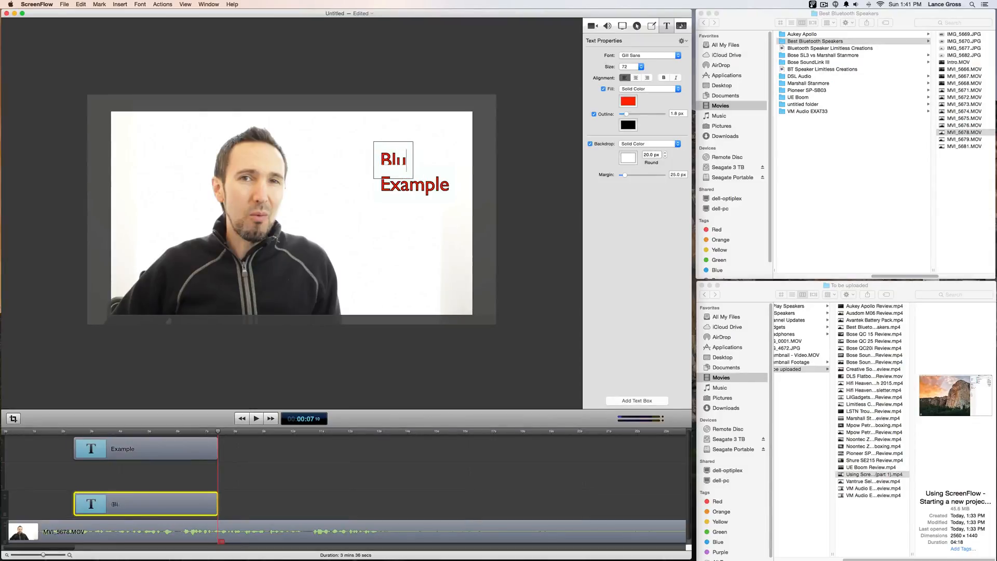
Replace the word "Example" in the lower text box with "Review" and deselect the box
{"action": "left_click", "coordinate": [402, 187]}
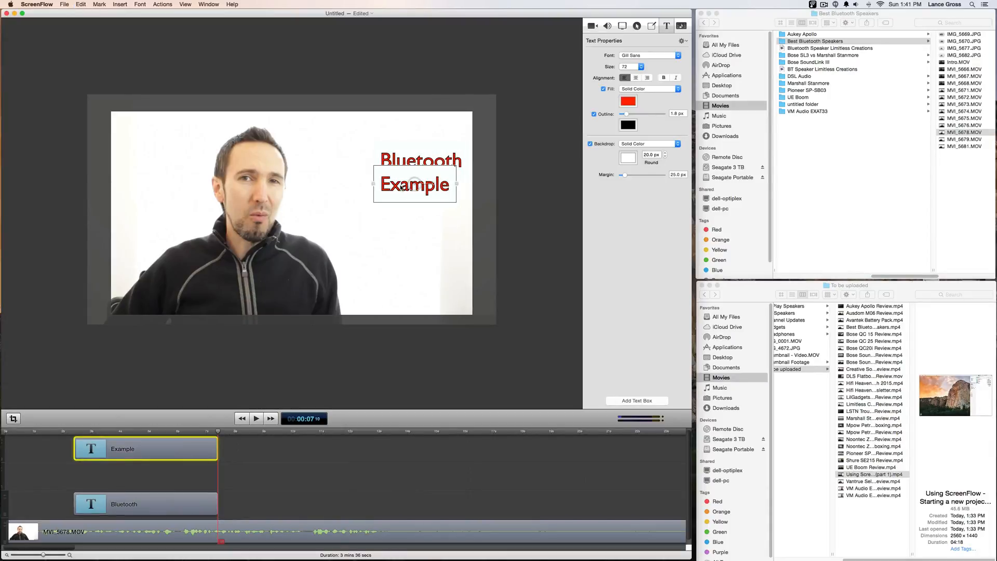
{"action": "double_click", "coordinate": [402, 187]}
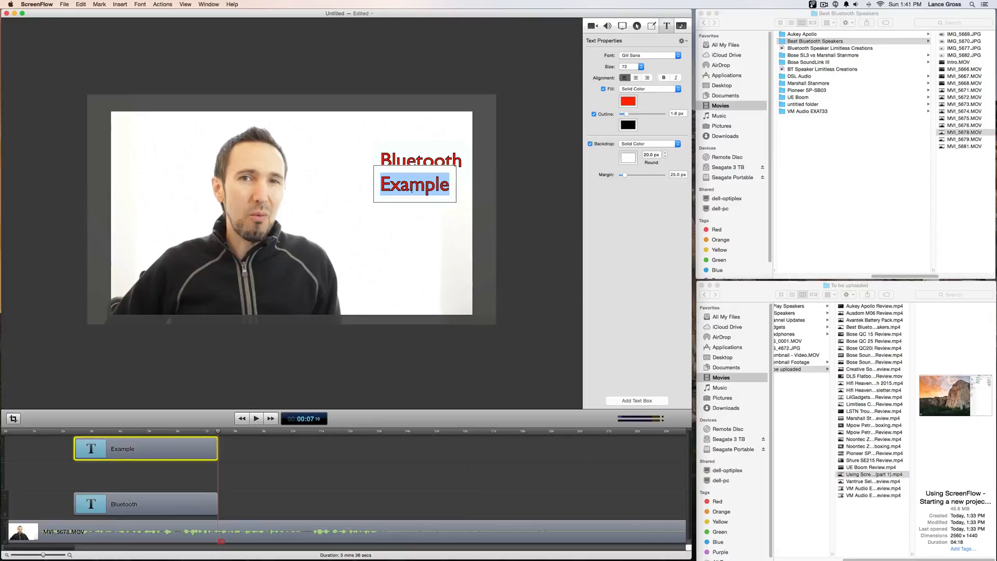
{"action": "left_click", "coordinate": [436, 192]}
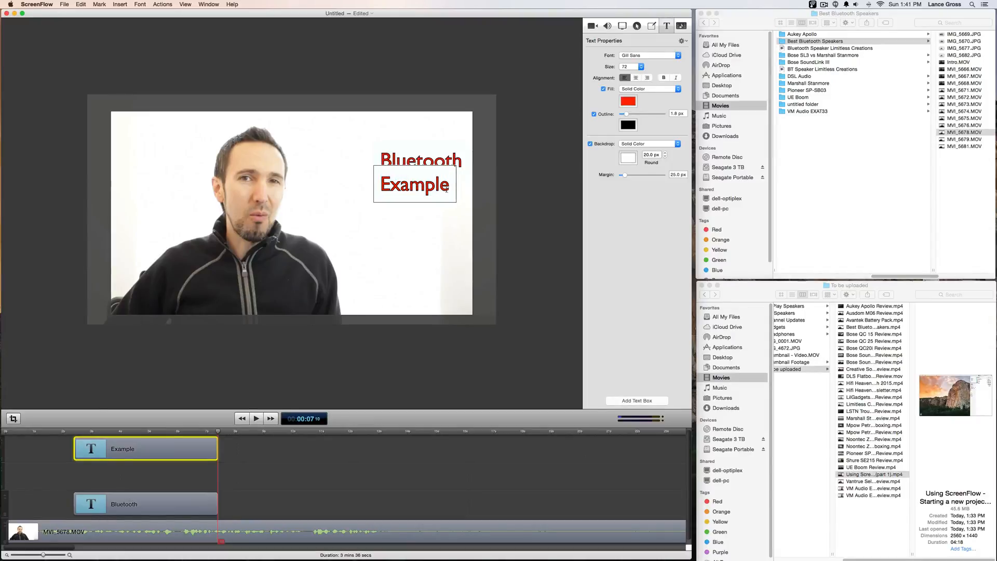
{"action": "key", "text": "super+a"}
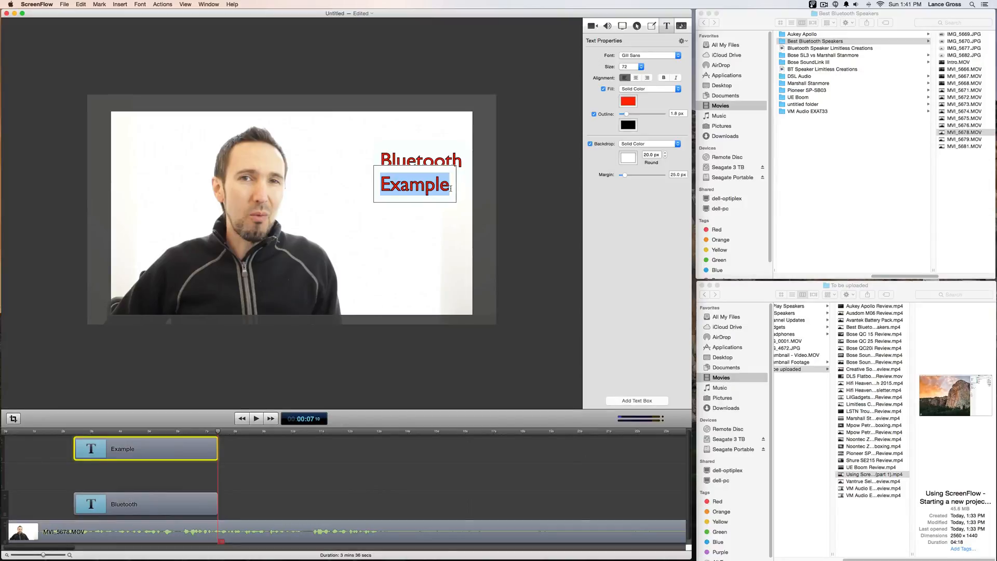
{"action": "type", "text": "Review"}
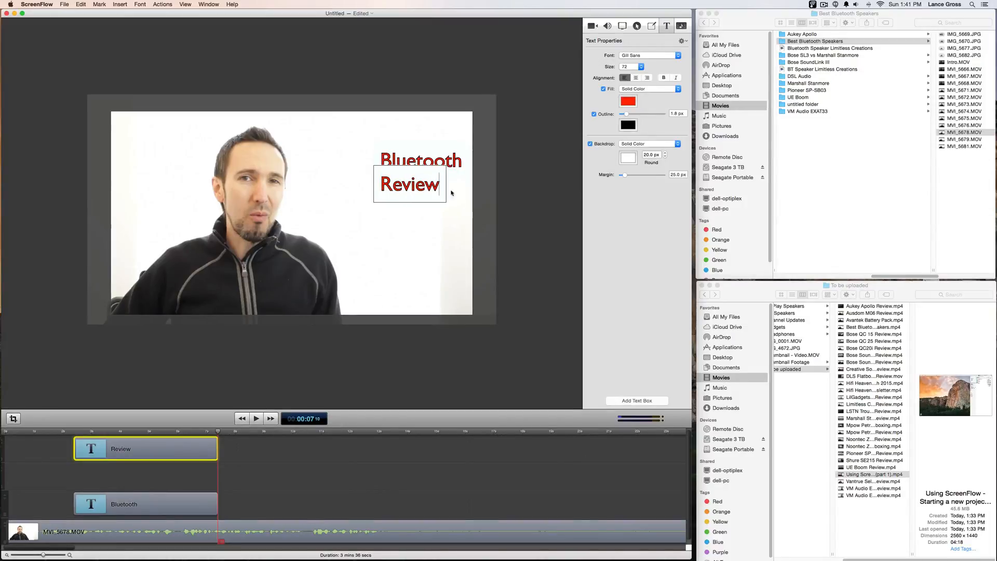
{"action": "left_click", "coordinate": [522, 197]}
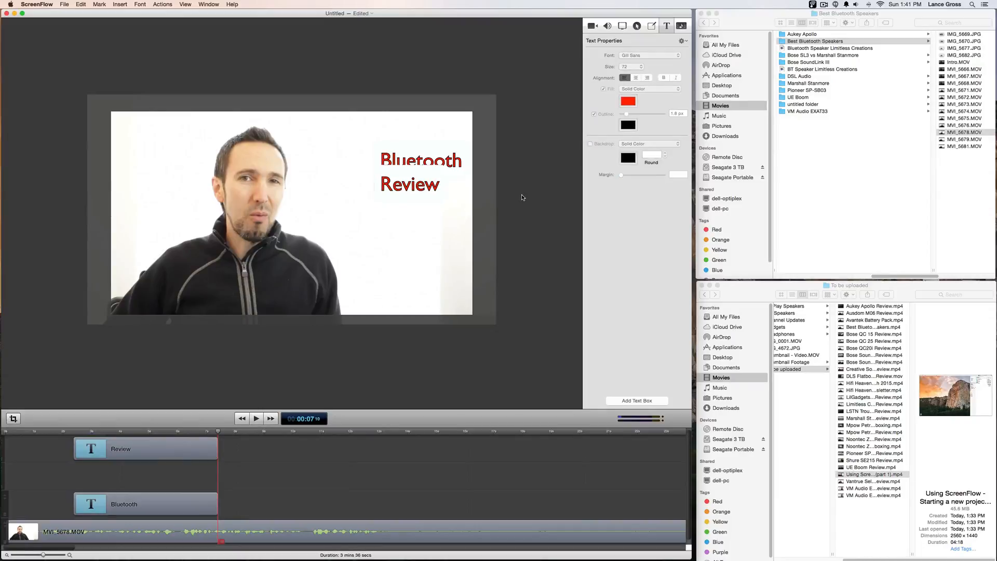
Toggle the backdrop of the "Review" text box off and back on
{"action": "left_click", "coordinate": [427, 190]}
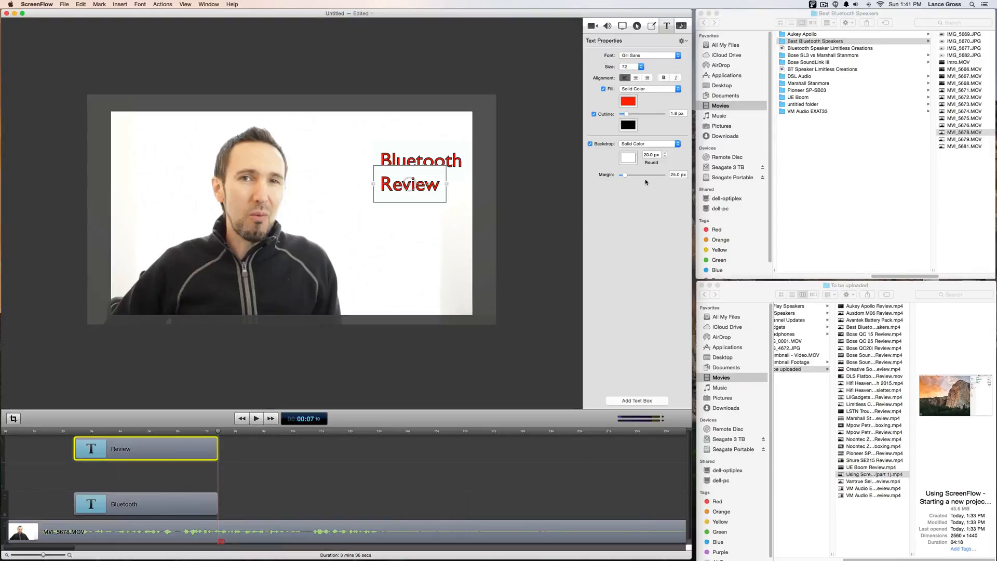
{"action": "left_click", "coordinate": [590, 144]}
{"action": "left_click", "coordinate": [591, 144]}
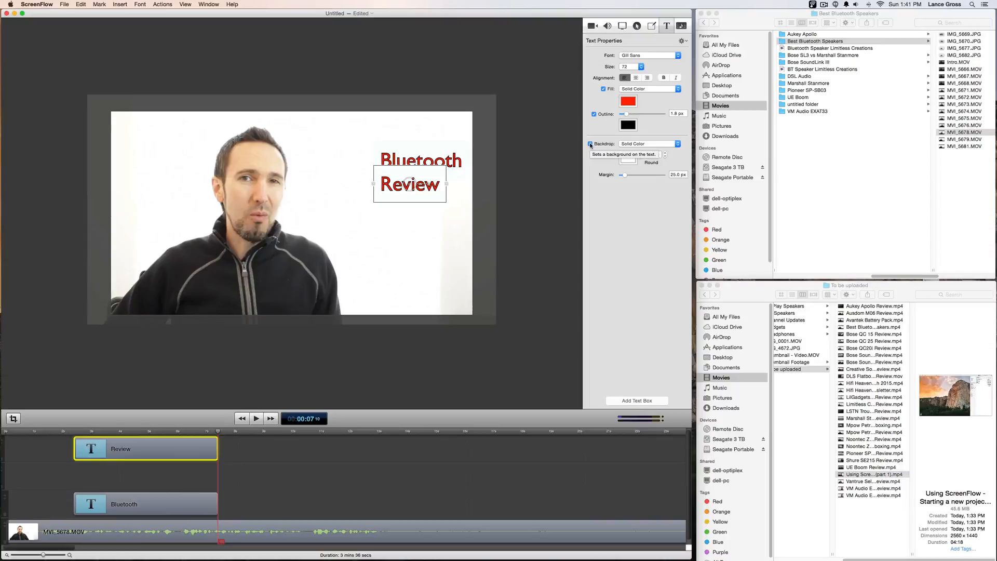
Reorder the timeline clips so the "Bluetooth" clip is on the track directly above the "Review" clip
{"action": "left_click", "coordinate": [171, 502]}
{"action": "left_click_drag", "start_coordinate": [171, 502], "coordinate": [172, 475]}
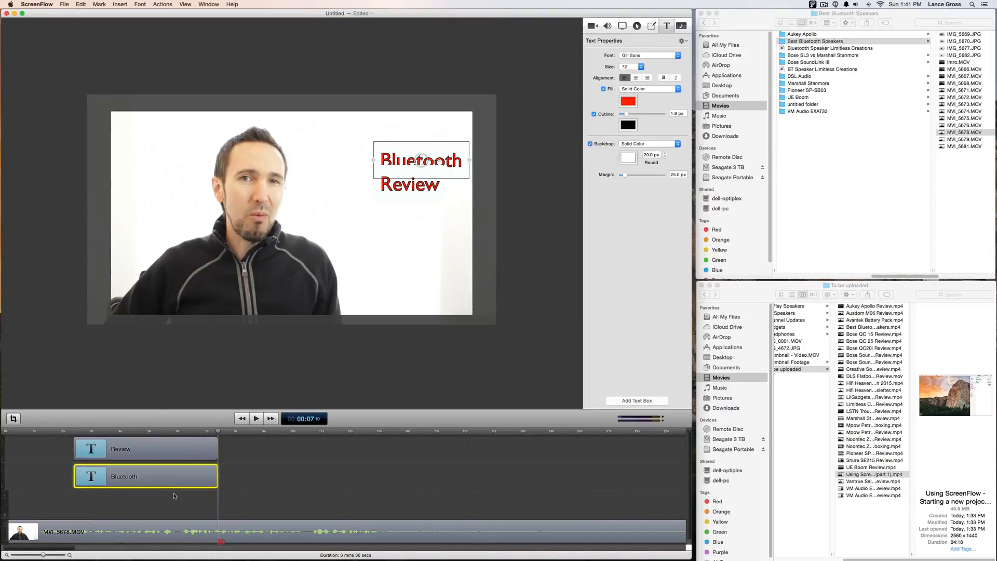
{"action": "left_click", "coordinate": [172, 447]}
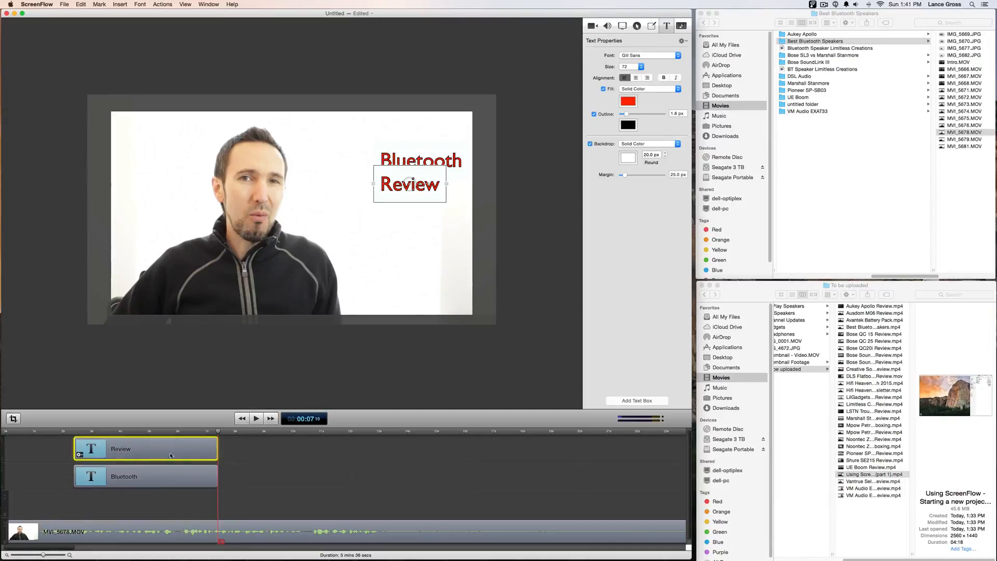
{"action": "left_click_drag", "start_coordinate": [170, 455], "coordinate": [168, 497]}
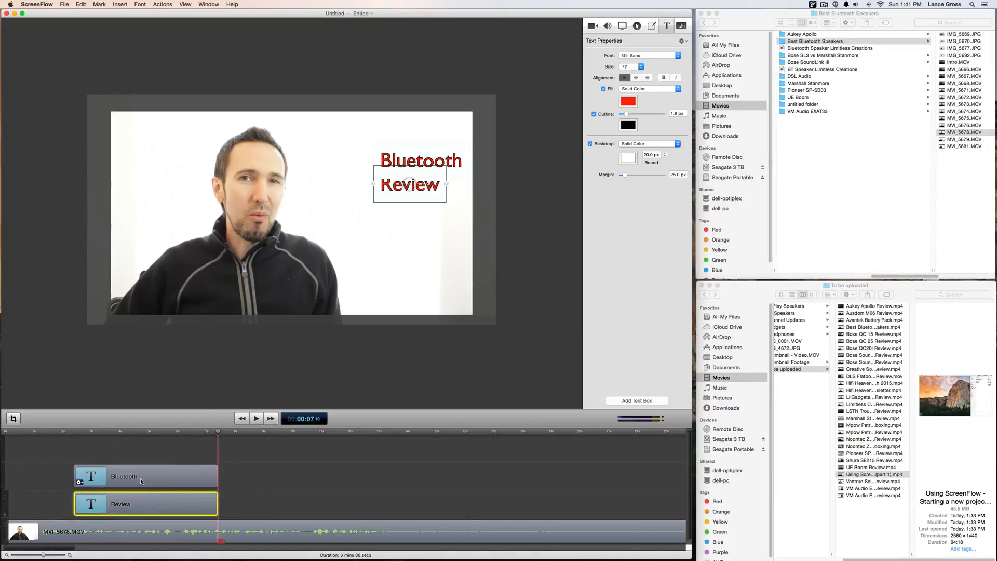
Move the "Bluetooth" text box down close to "Review" and turn off its backdrop
{"action": "left_click", "coordinate": [416, 159]}
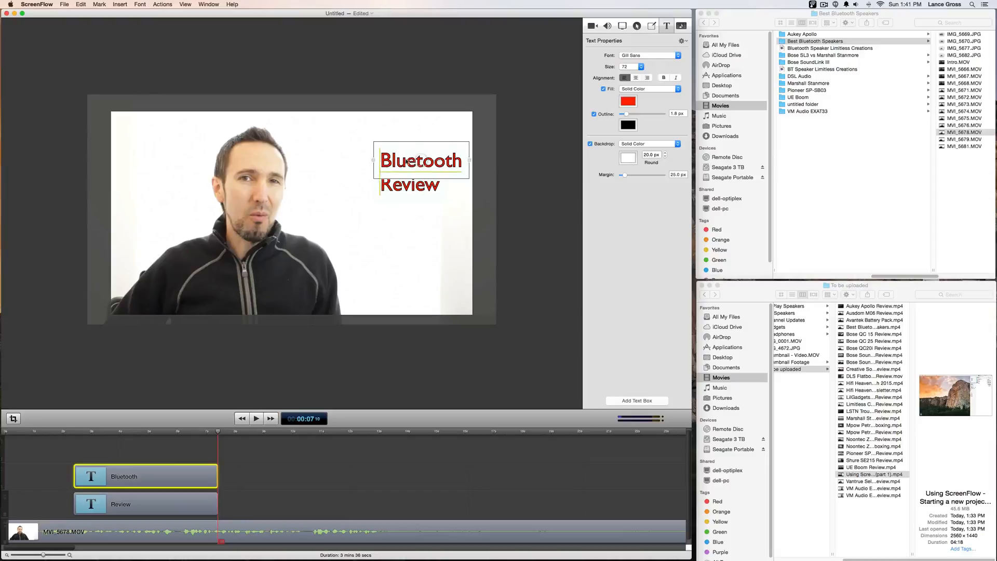
{"action": "double_click", "coordinate": [407, 164]}
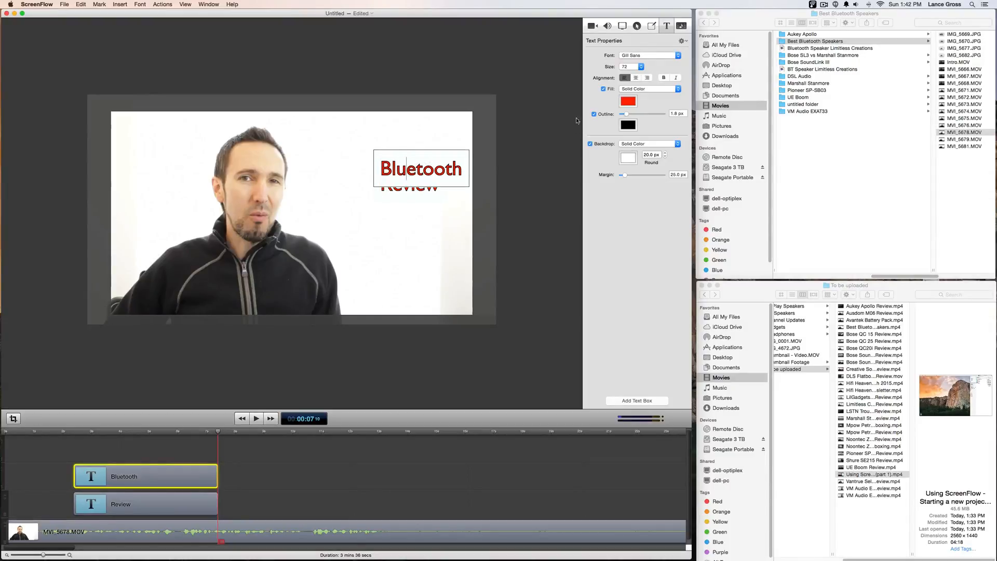
{"action": "left_click", "coordinate": [590, 144]}
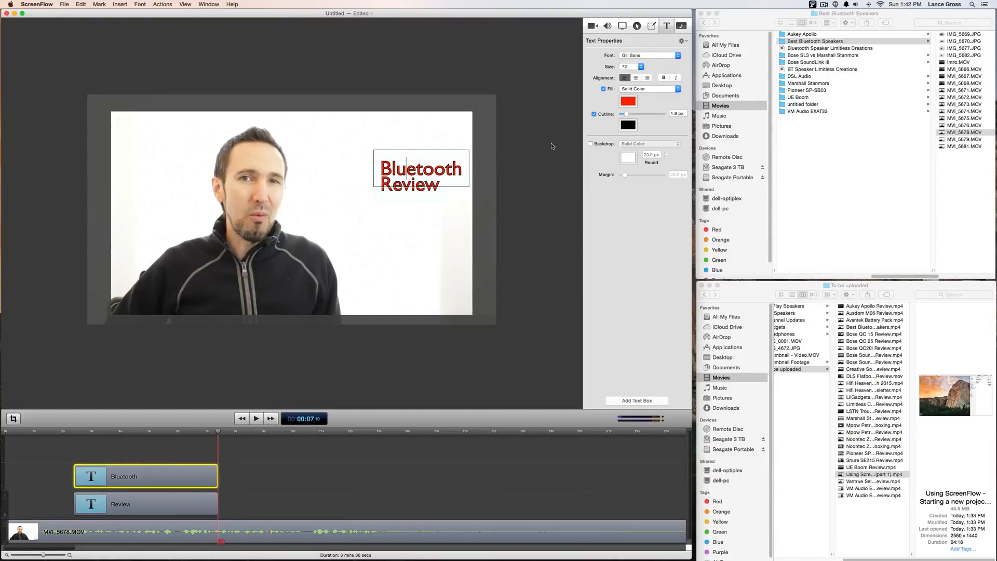
Nudge the "Review" text box slightly down beneath "Bluetooth" and deselect it
{"action": "left_click", "coordinate": [416, 188]}
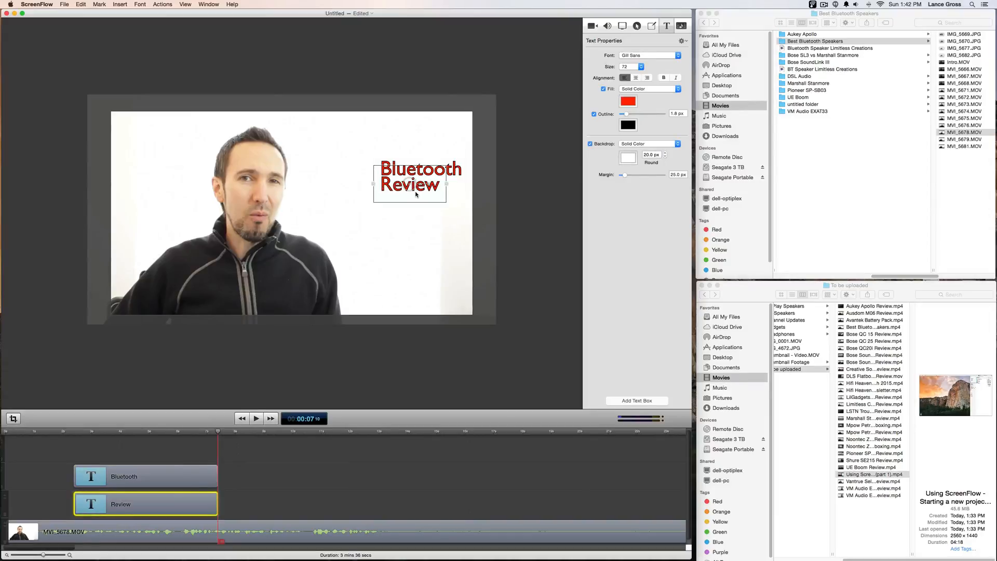
{"action": "left_click_drag", "start_coordinate": [415, 194], "coordinate": [417, 196]}
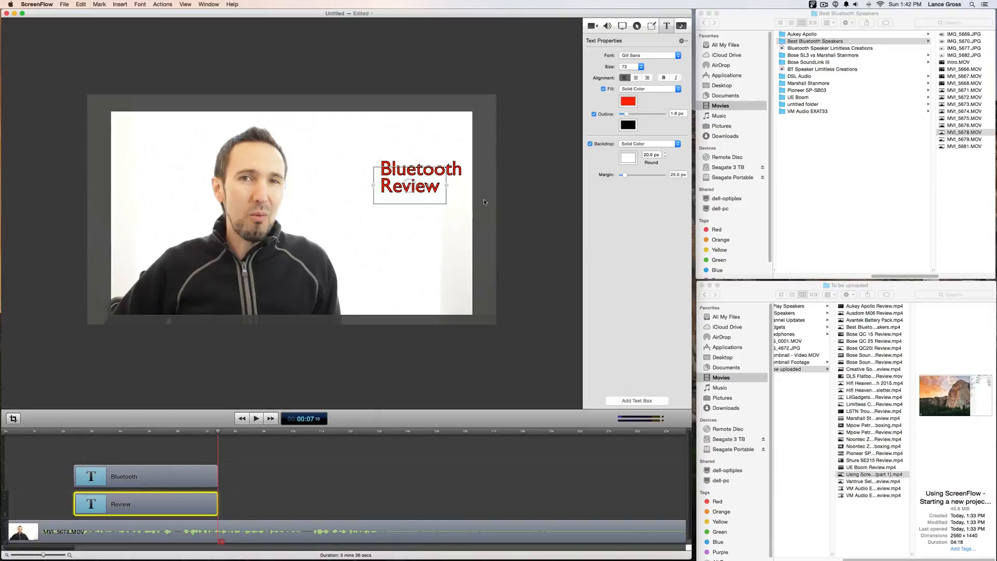
{"action": "left_click", "coordinate": [509, 195]}
Set the font size of the word "Review" to 96 and deselect the text box
{"action": "double_click", "coordinate": [422, 191]}
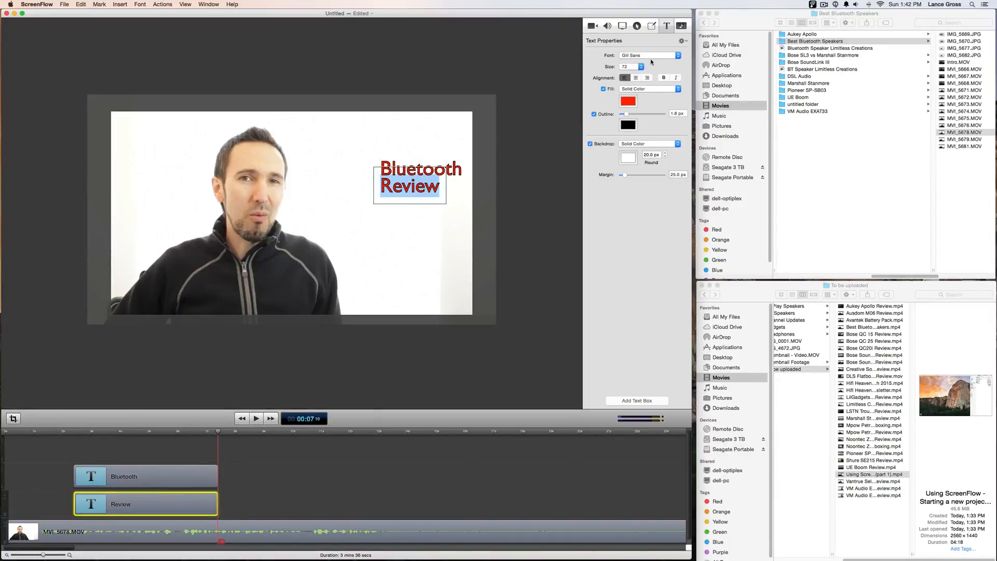
{"action": "left_click", "coordinate": [643, 67]}
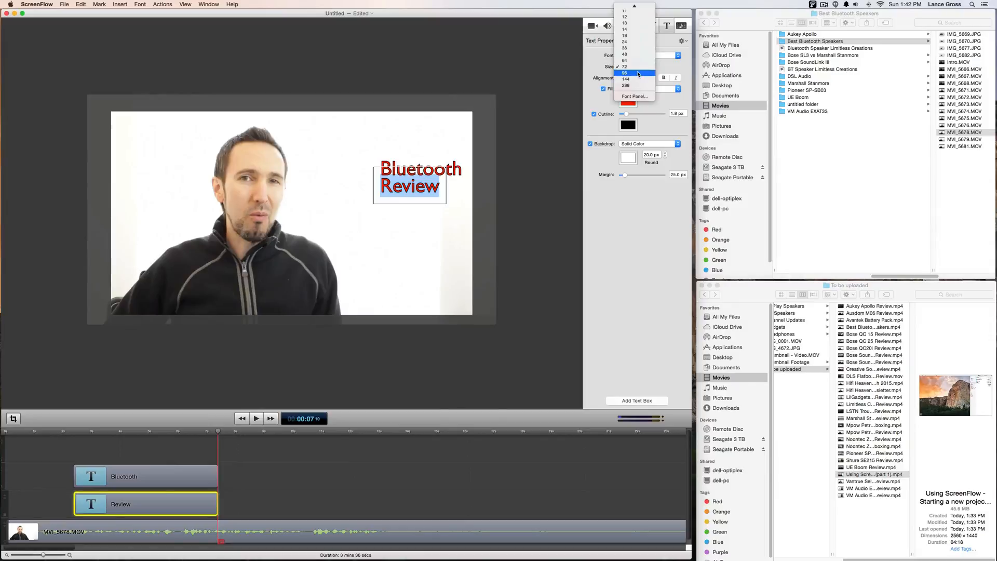
{"action": "left_click", "coordinate": [630, 73]}
{"action": "left_click", "coordinate": [522, 216]}
Set the font size of the word "Review" to a custom value of 100 through the font panel and deselect the text box
{"action": "left_click", "coordinate": [441, 205]}
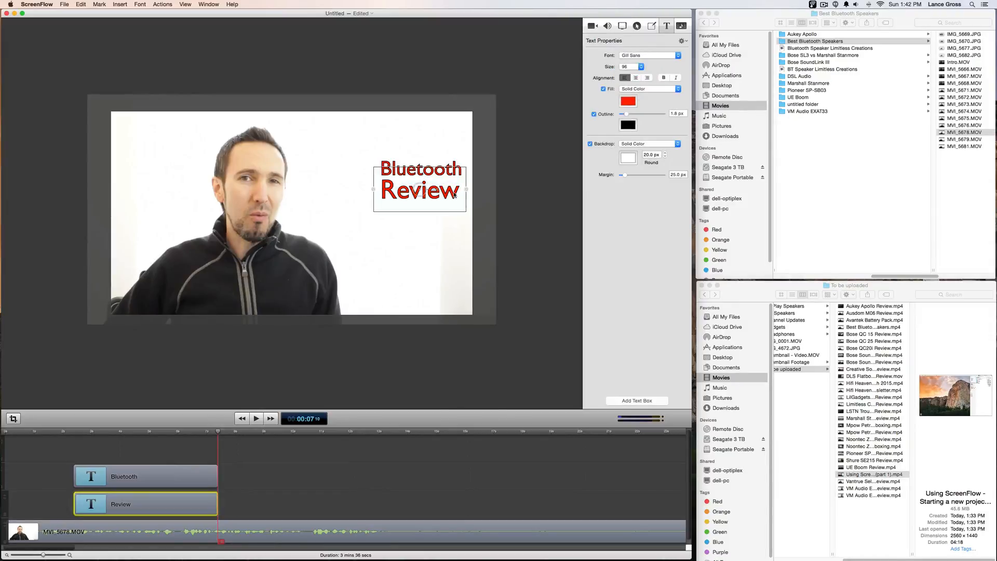
{"action": "double_click", "coordinate": [440, 205]}
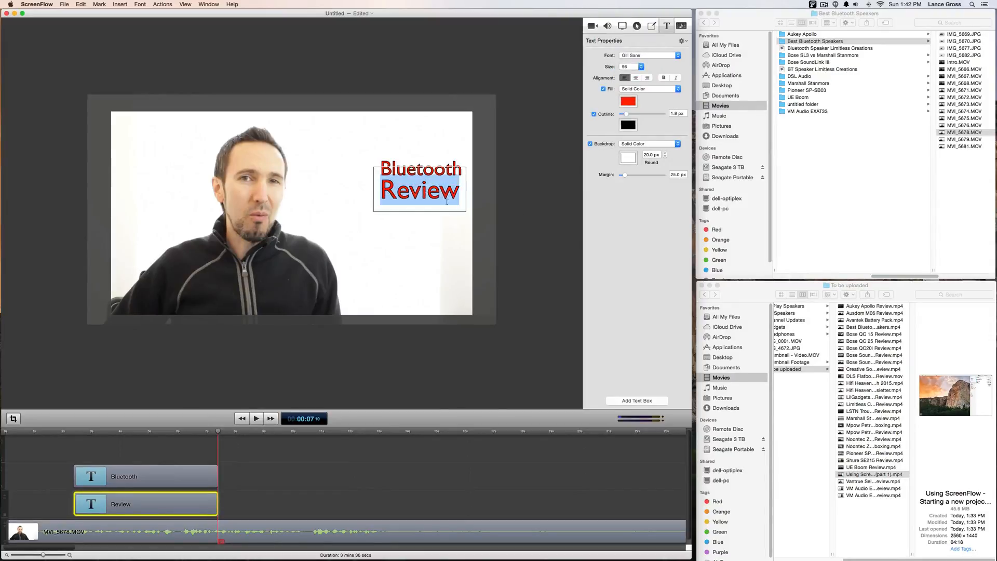
{"action": "left_click", "coordinate": [638, 68]}
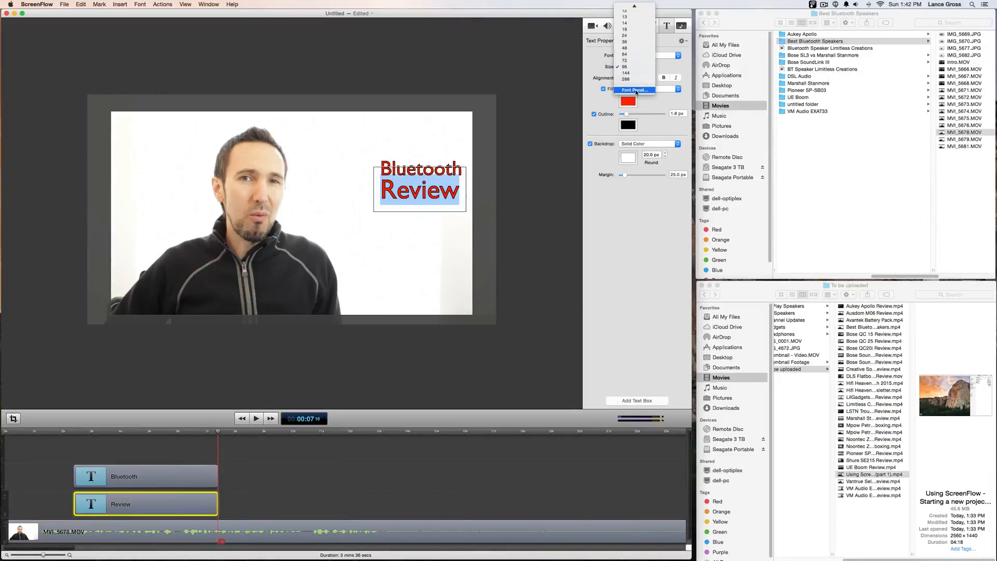
{"action": "left_click", "coordinate": [636, 91]}
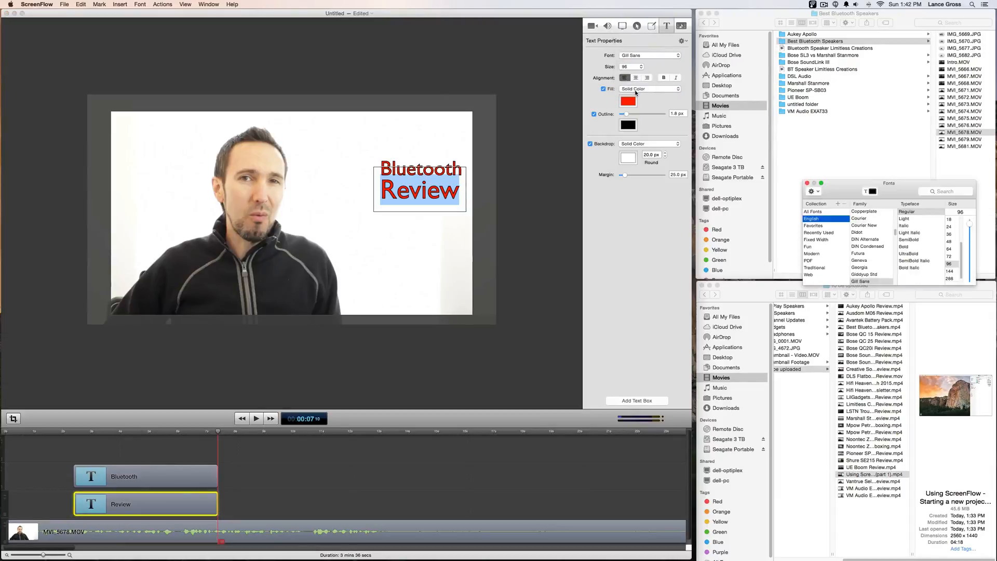
{"action": "left_click_drag", "start_coordinate": [828, 191], "coordinate": [537, 226]}
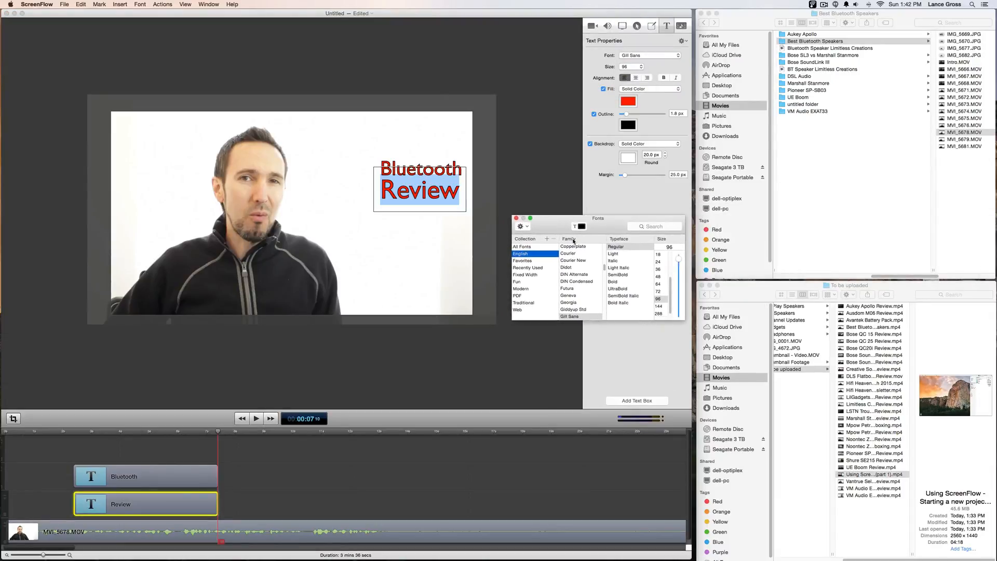
{"action": "left_click", "coordinate": [671, 247]}
{"action": "double_click", "coordinate": [671, 246]}
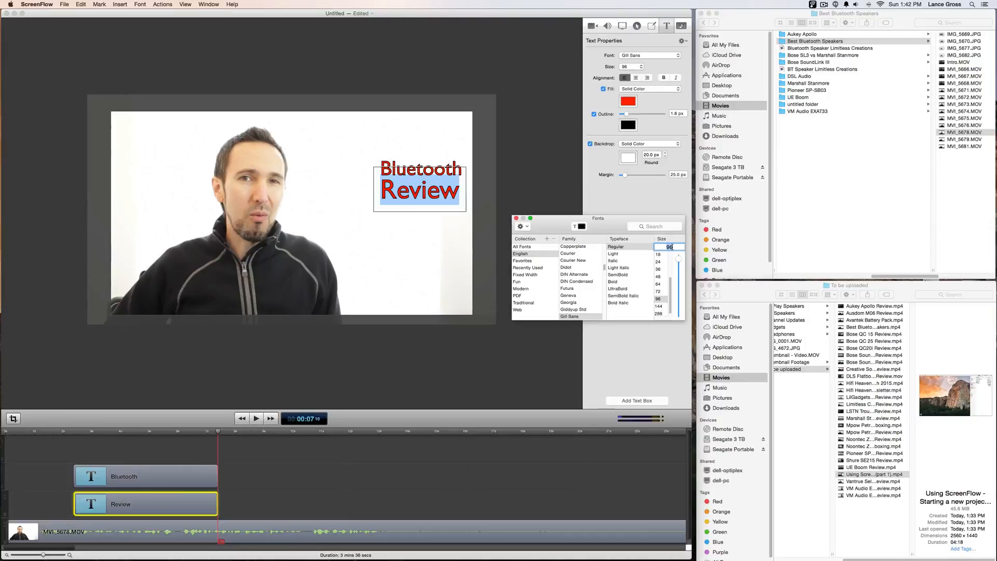
{"action": "type", "text": "100"}
{"action": "key", "text": "Return"}
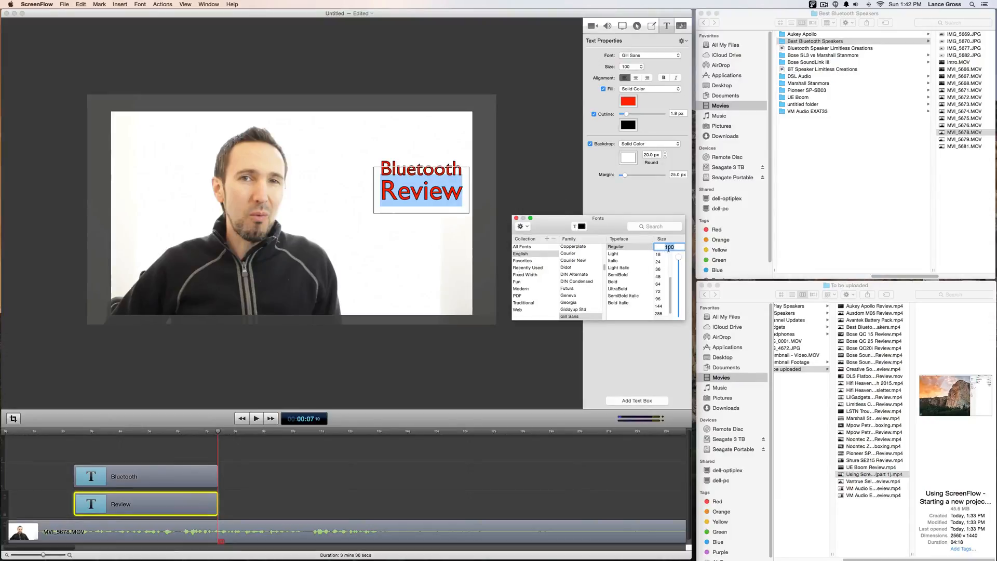
{"action": "left_click", "coordinate": [507, 211]}
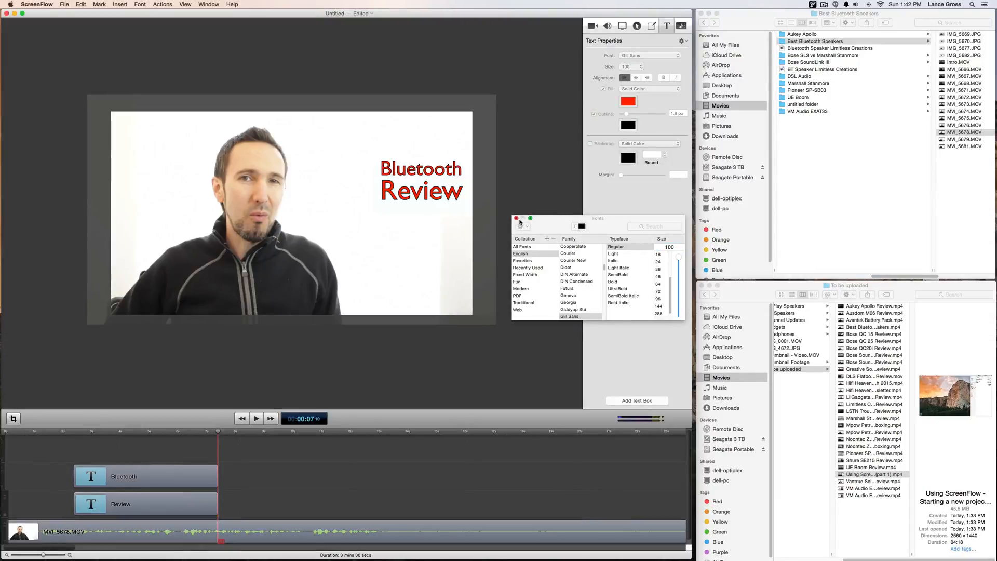
Shift the "Bluetooth" and "Review" text boxes left on the canvas, keeping them stacked, and deselect them
{"action": "left_click", "coordinate": [414, 173]}
{"action": "left_click", "coordinate": [423, 342]}
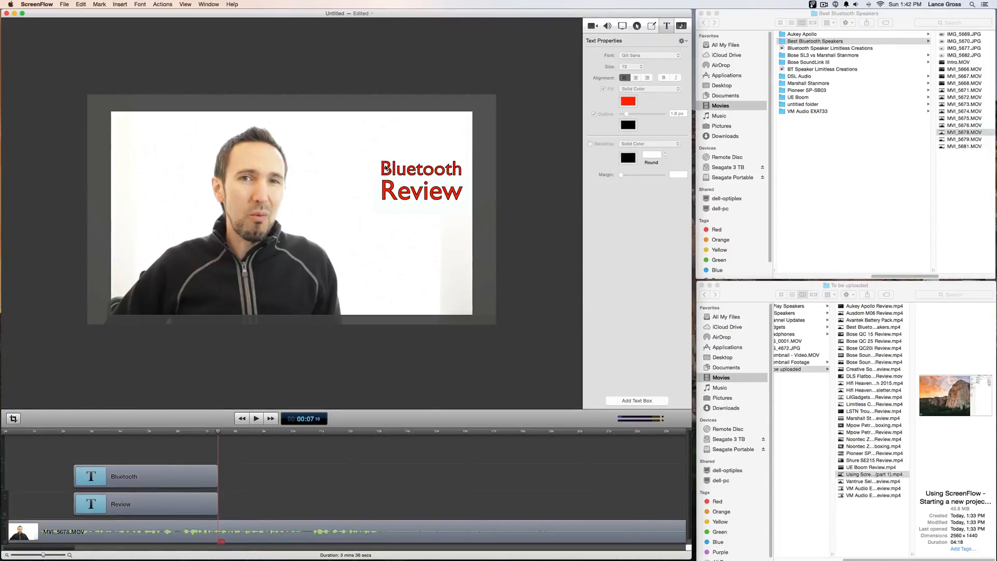
{"action": "left_click_drag", "start_coordinate": [388, 171], "coordinate": [370, 194]}
{"action": "left_click", "coordinate": [393, 194]}
{"action": "left_click", "coordinate": [422, 432]}
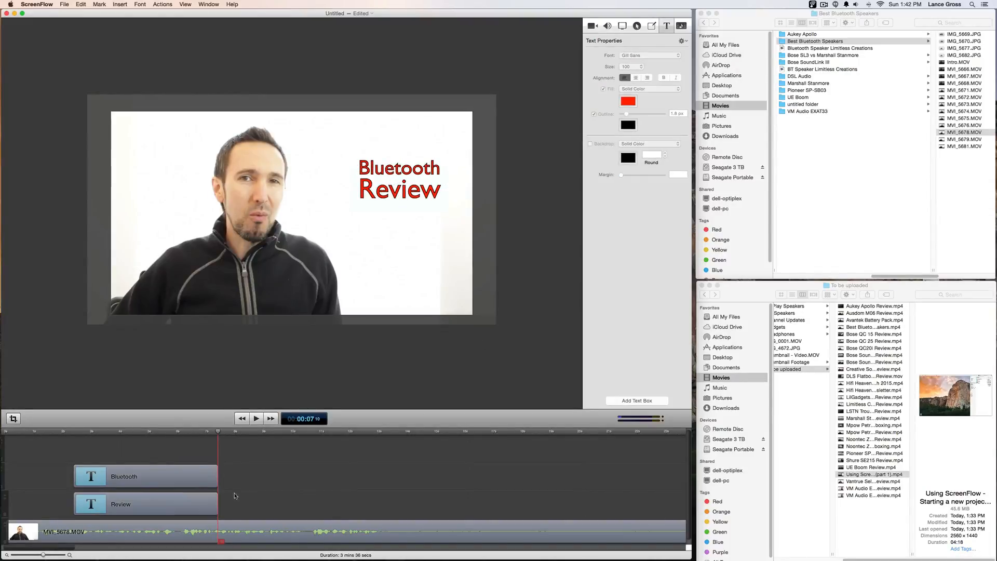
Select both the "Bluetooth" and "Review" timeline clips, nudge their text boxes slightly up together, and deselect them
{"action": "left_click_drag", "start_coordinate": [226, 506], "coordinate": [200, 478]}
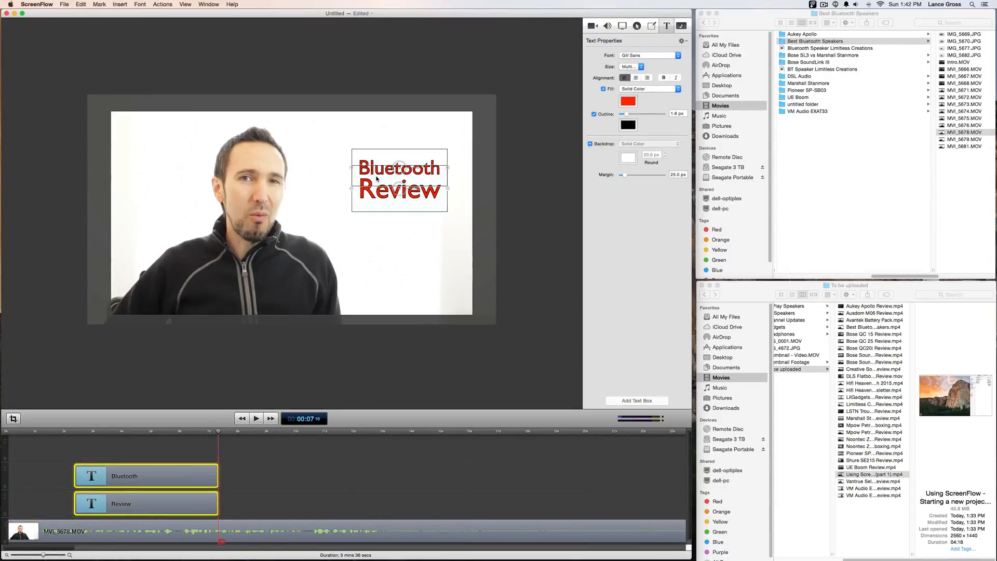
{"action": "mouse_move", "coordinate": [376, 178]}
{"action": "left_mouse_down"}
{"action": "mouse_move", "coordinate": [358, 198]}
{"action": "mouse_move", "coordinate": [378, 166]}
{"action": "mouse_move", "coordinate": [376, 175]}
{"action": "left_mouse_up"}
{"action": "left_click", "coordinate": [520, 246]}
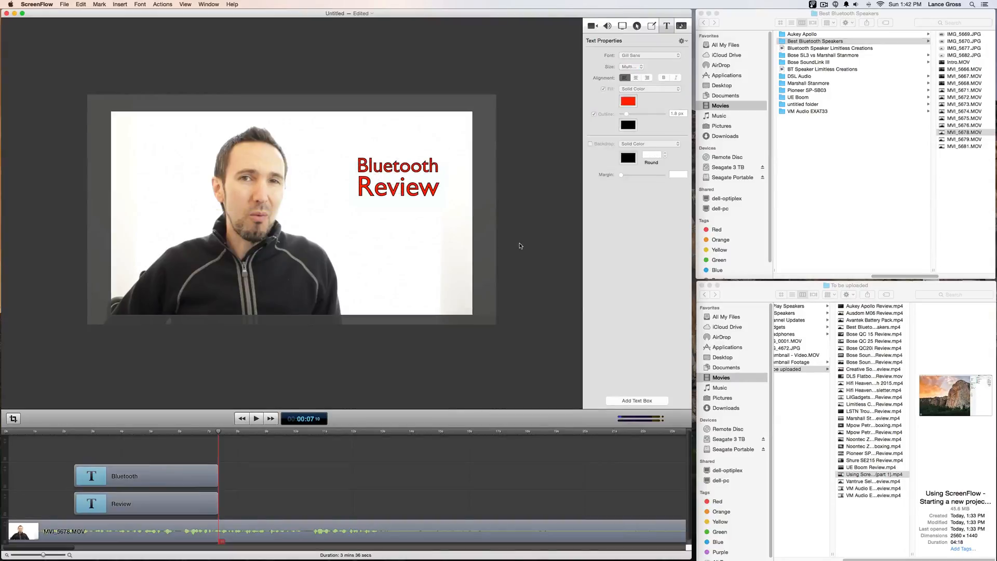
Try bold on and off for "Review", and cycle its alignment through center and right back to left
{"action": "left_click", "coordinate": [428, 198]}
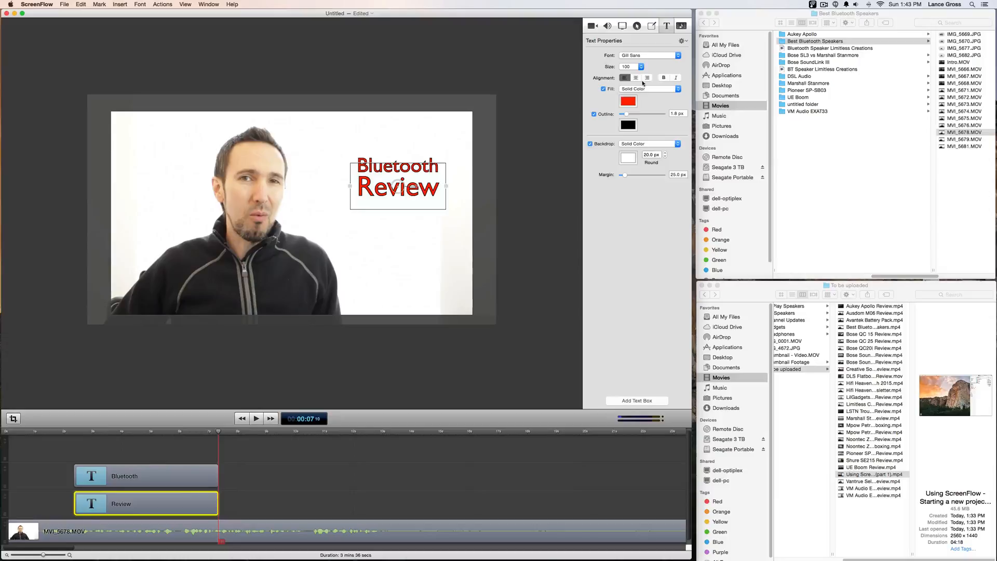
{"action": "left_click", "coordinate": [664, 77]}
{"action": "left_click", "coordinate": [664, 78]}
{"action": "left_click", "coordinate": [635, 78]}
{"action": "left_click", "coordinate": [646, 78]}
{"action": "left_click", "coordinate": [624, 78]}
Widen the "Review" text box past the canvas's right edge and try right and center alignment before restoring left
{"action": "left_click_drag", "start_coordinate": [445, 185], "coordinate": [533, 186]}
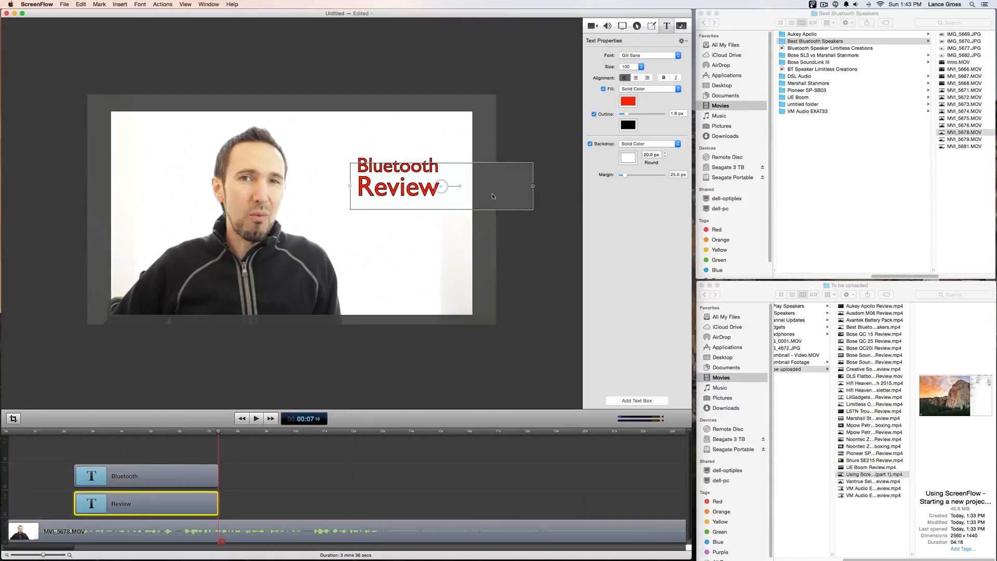
{"action": "left_click", "coordinate": [515, 230]}
{"action": "left_click", "coordinate": [419, 190]}
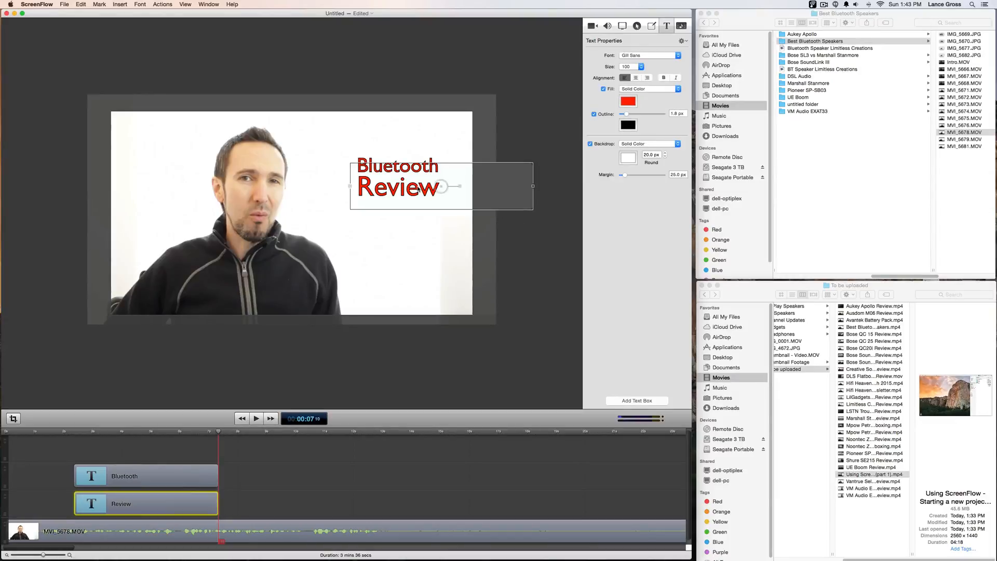
{"action": "left_click", "coordinate": [647, 77]}
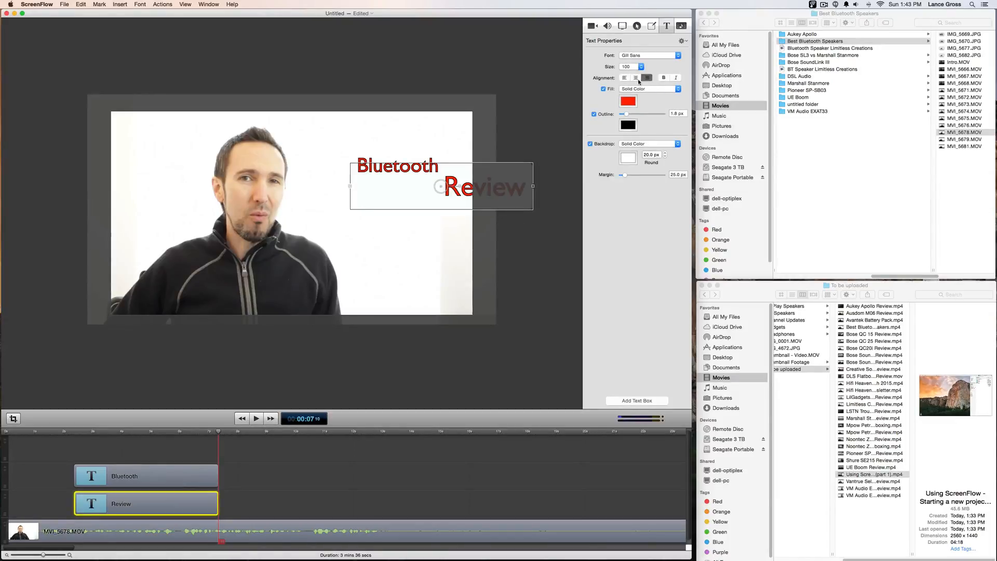
{"action": "left_click", "coordinate": [635, 78]}
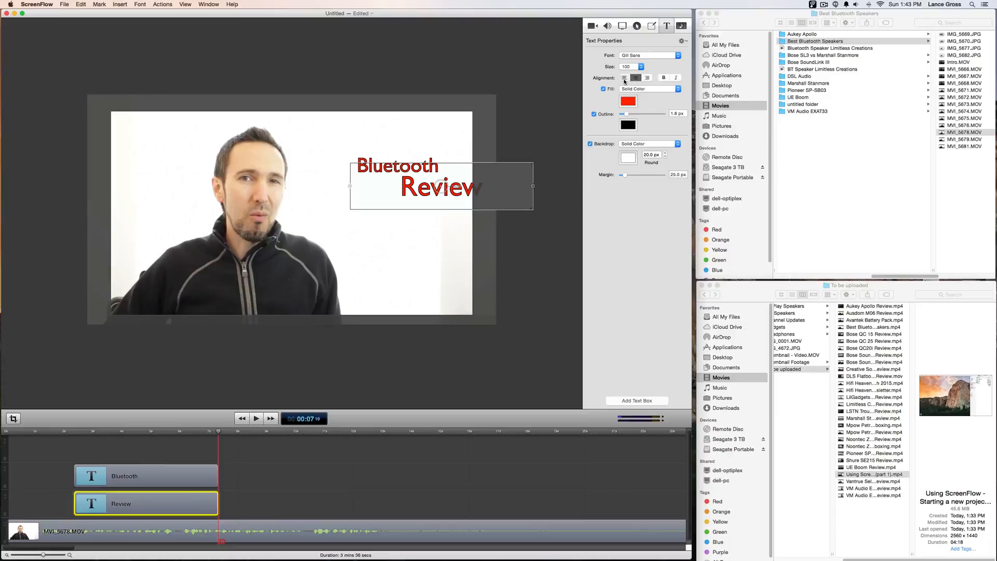
{"action": "left_click", "coordinate": [624, 78]}
Narrow the "Review" text box to slightly wider than its word and select the "Bluetooth" text box
{"action": "left_click_drag", "start_coordinate": [533, 186], "coordinate": [458, 192]}
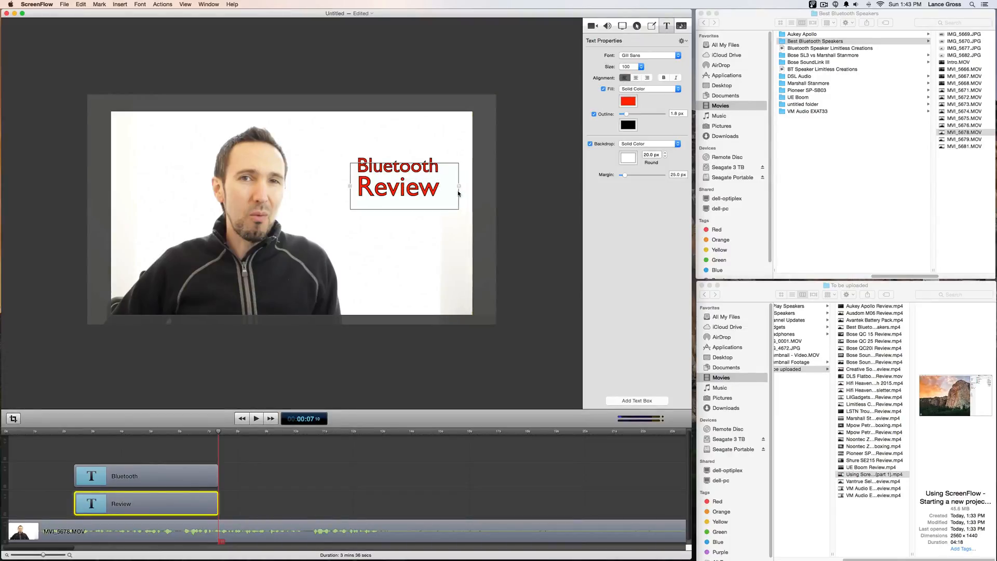
{"action": "left_click", "coordinate": [499, 199]}
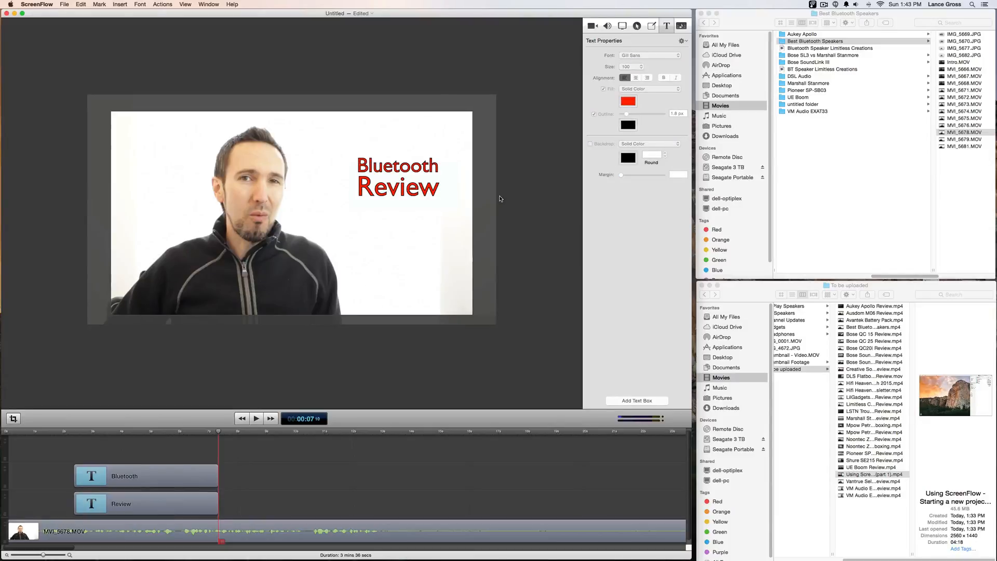
{"action": "left_click", "coordinate": [429, 187]}
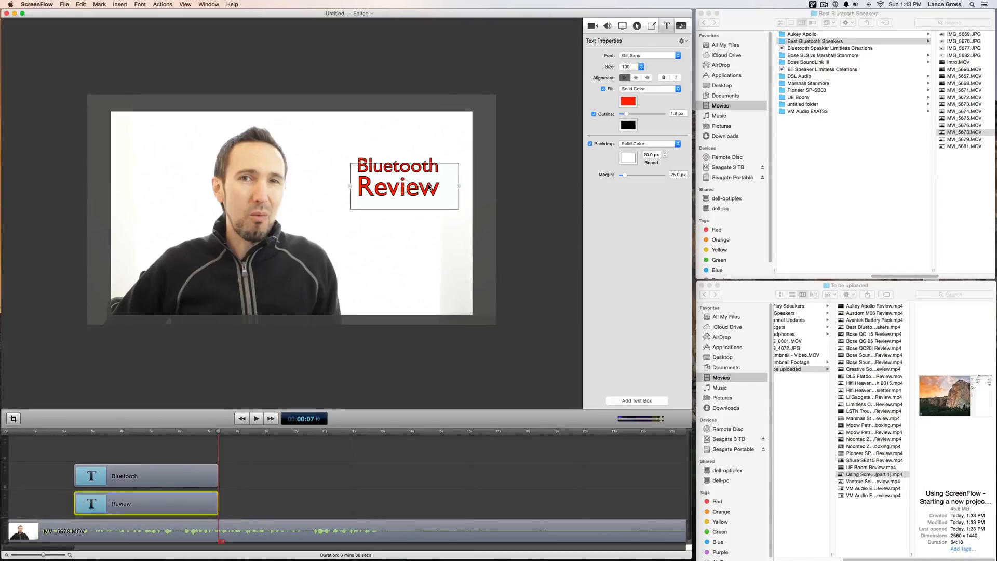
{"action": "left_click", "coordinate": [425, 161]}
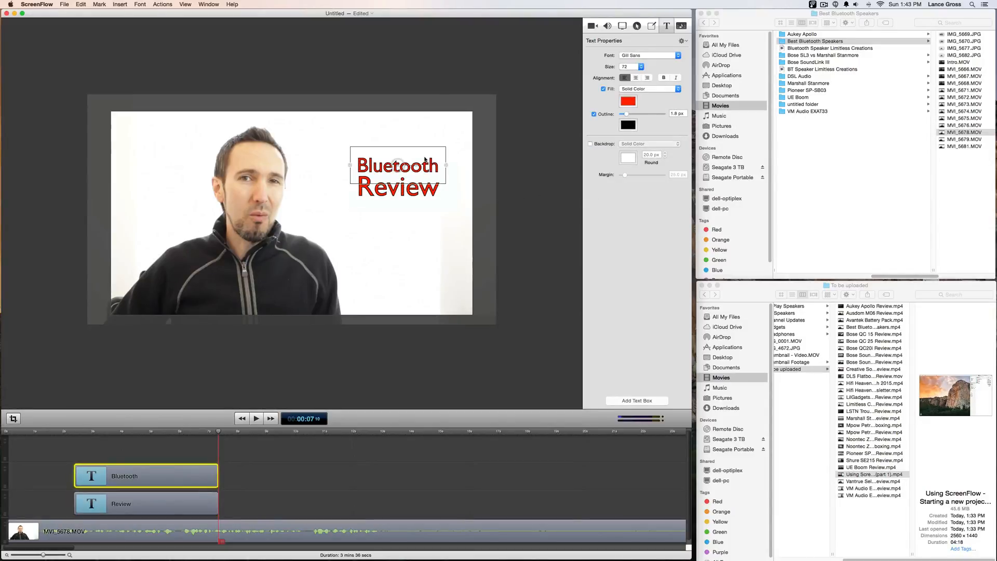